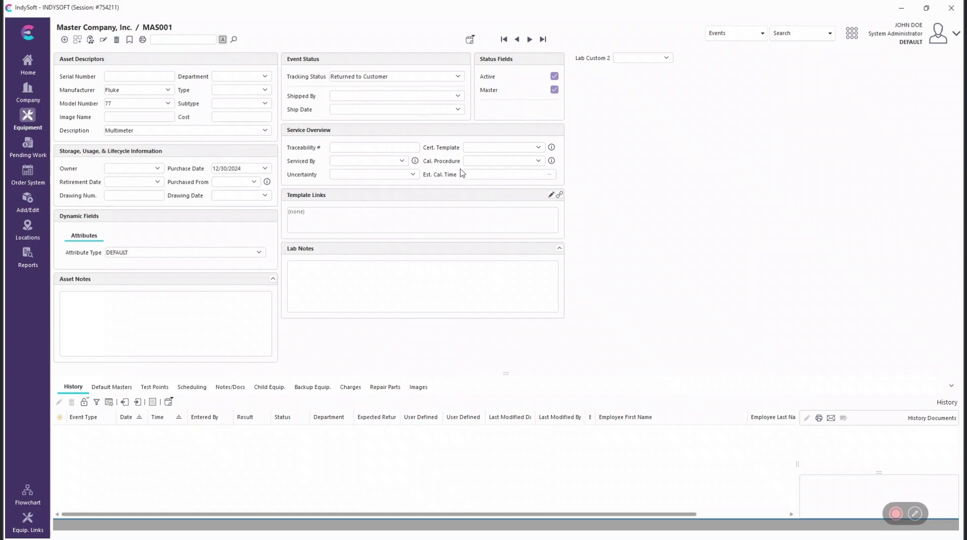
# Review the available manufacturers and model numbers for the MAS001 equipment record without changing either value.
pyautogui.click(167, 90)
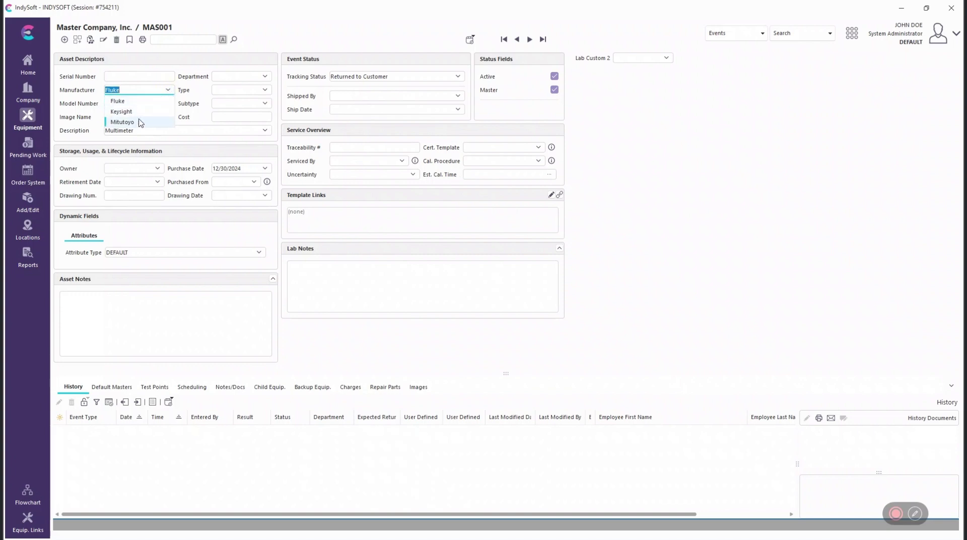
pyautogui.click(749, 171)
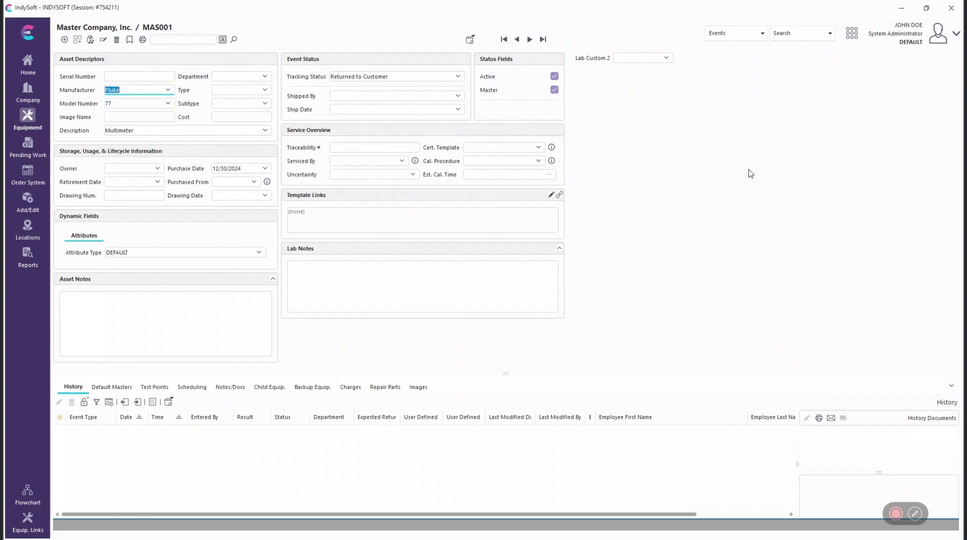
pyautogui.click(169, 104)
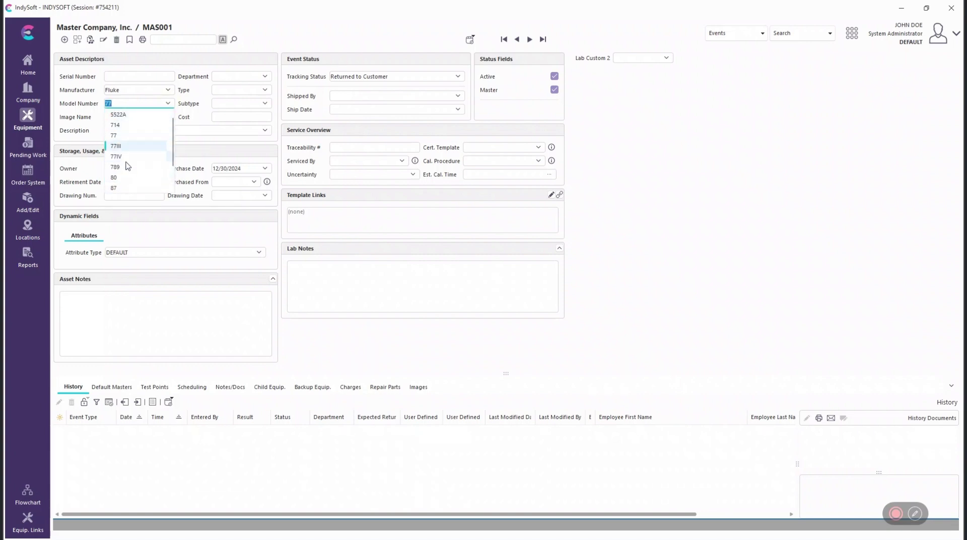
pyautogui.click(610, 168)
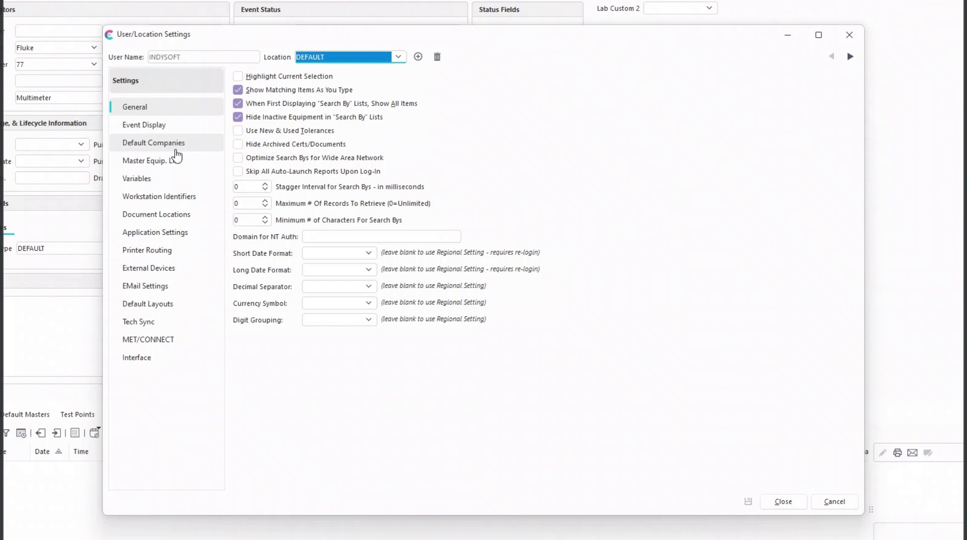
# Review the Default Companies settings for standard, user-defined and custom lists, including the companies selectable for Master.
pyautogui.click(180, 152)
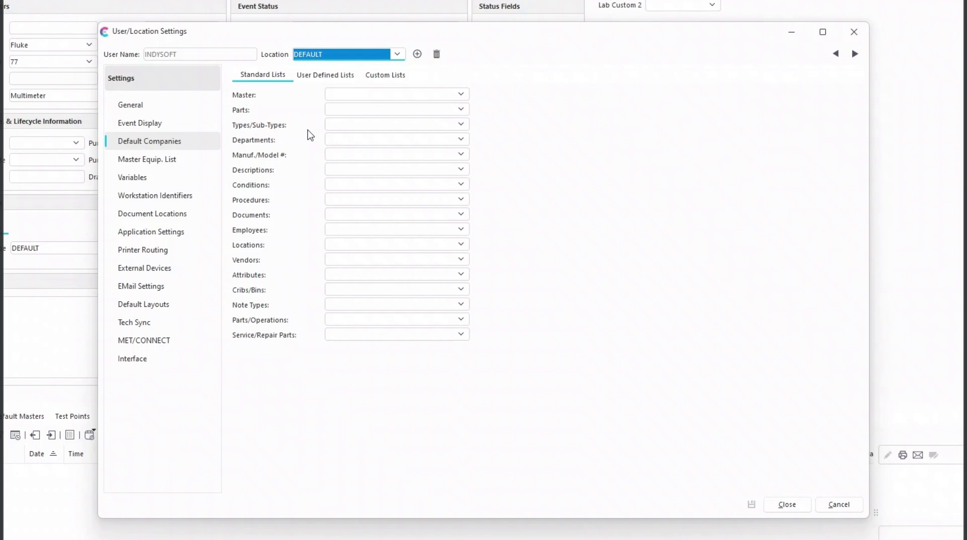
pyautogui.click(462, 96)
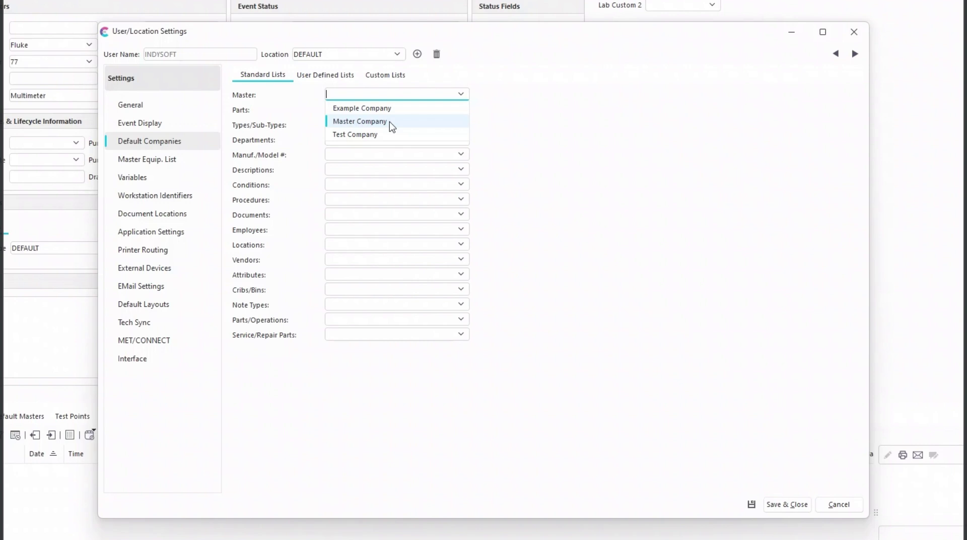
pyautogui.click(530, 95)
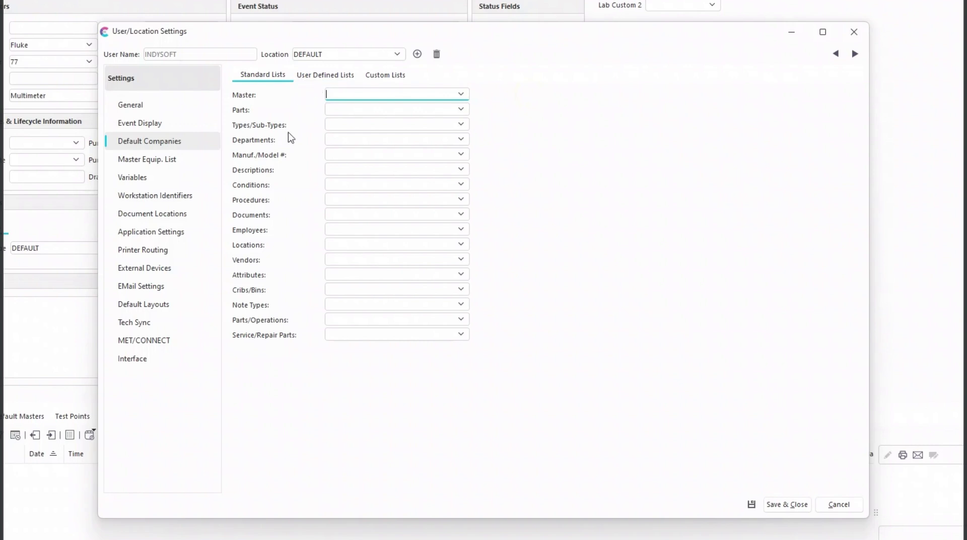
pyautogui.click(321, 76)
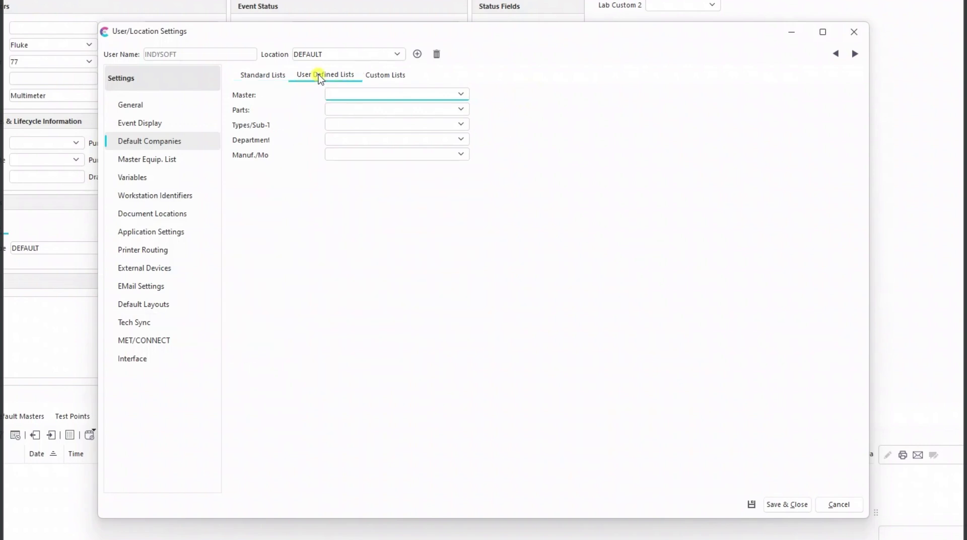
pyautogui.click(400, 75)
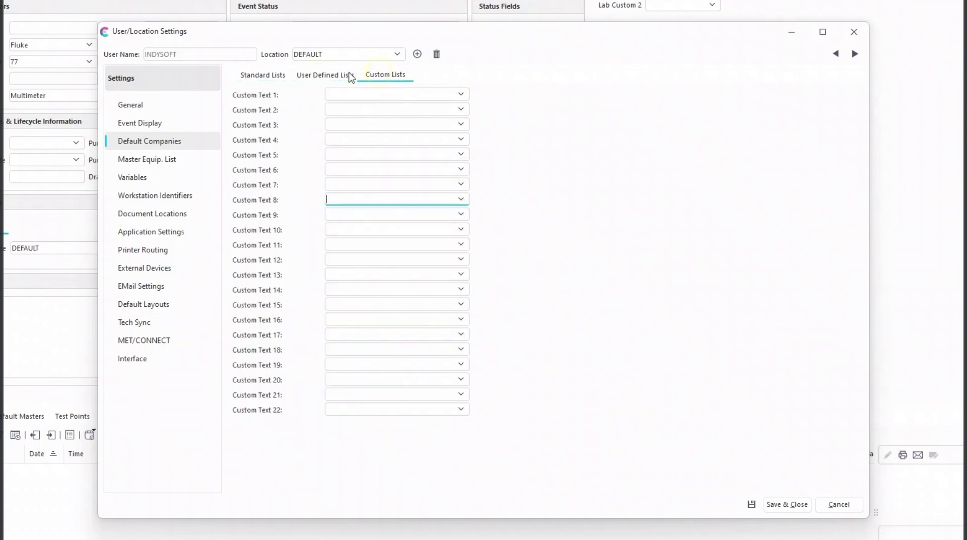
pyautogui.click(263, 76)
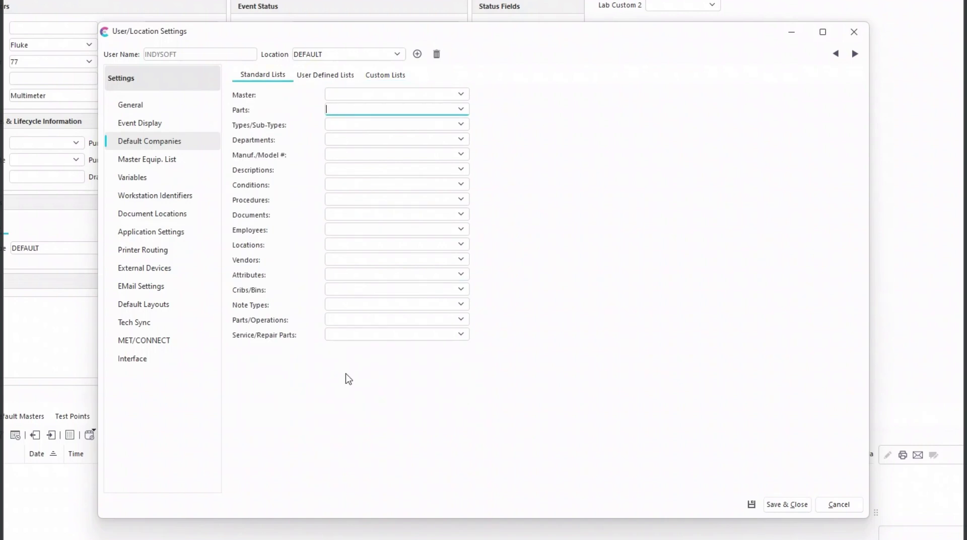
# Check the companies selectable for Manuf./Model # and Note Types, and leave the User/Location Settings without saving.
pyautogui.click(346, 154)
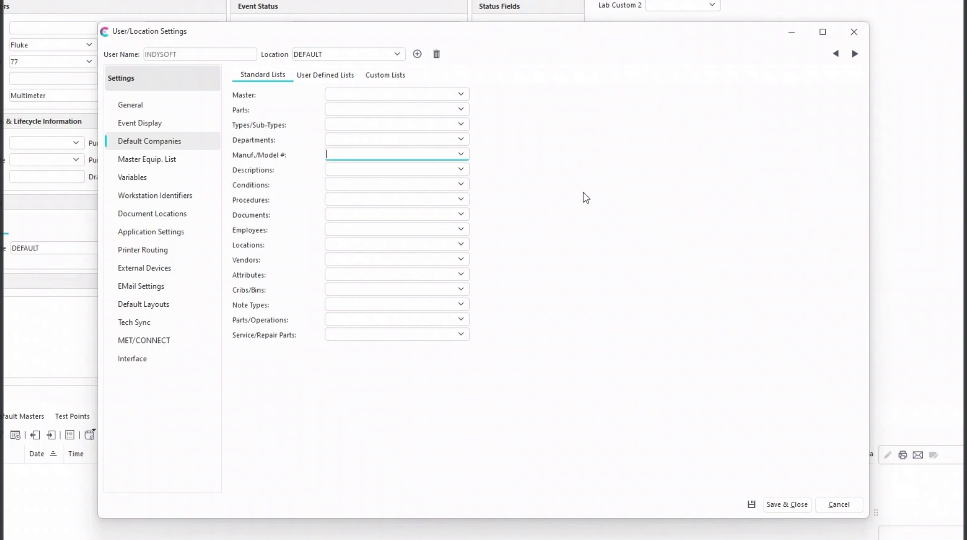
pyautogui.click(461, 154)
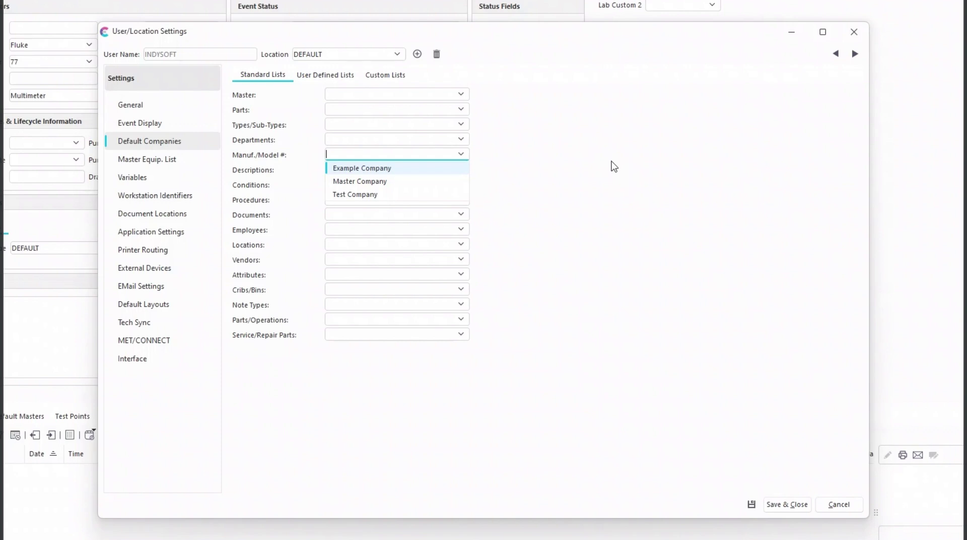
pyautogui.click(611, 162)
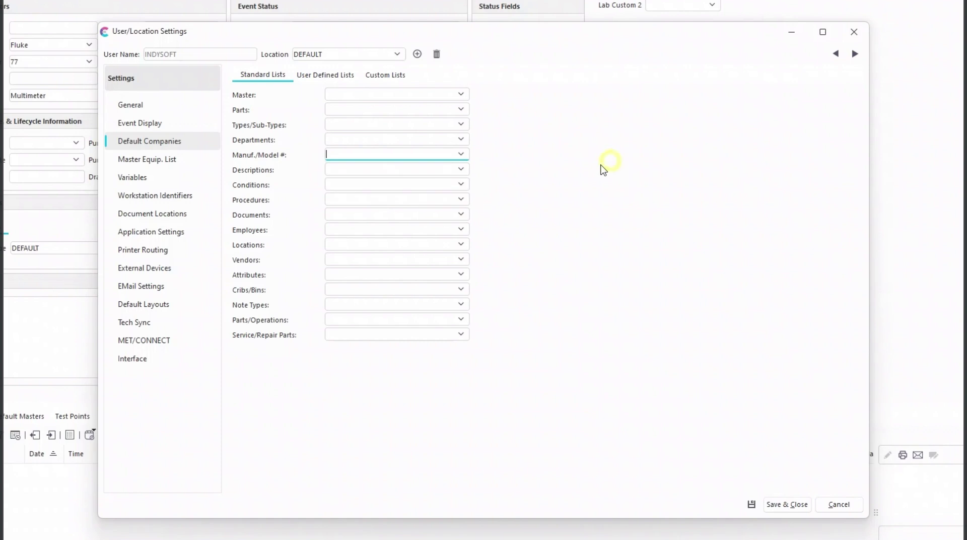
pyautogui.click(420, 305)
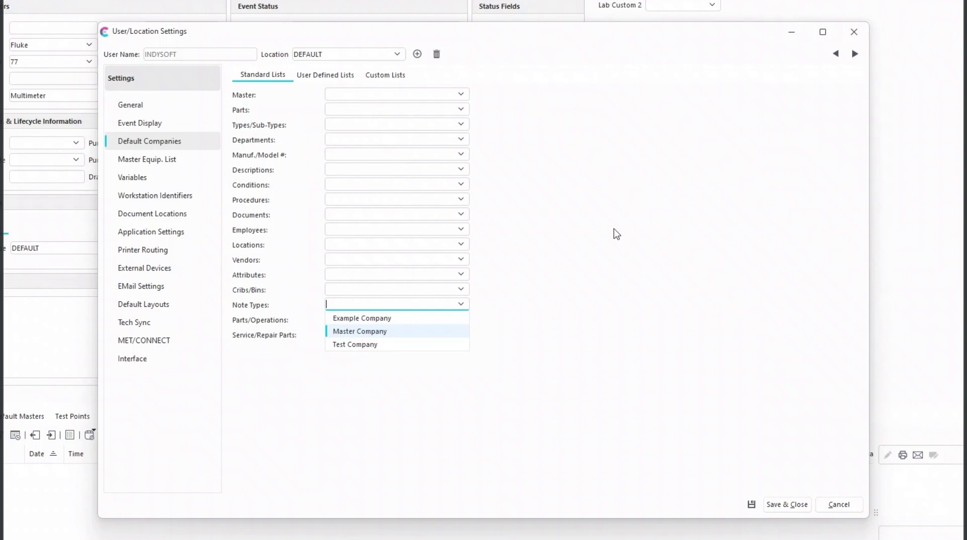
pyautogui.click(336, 154)
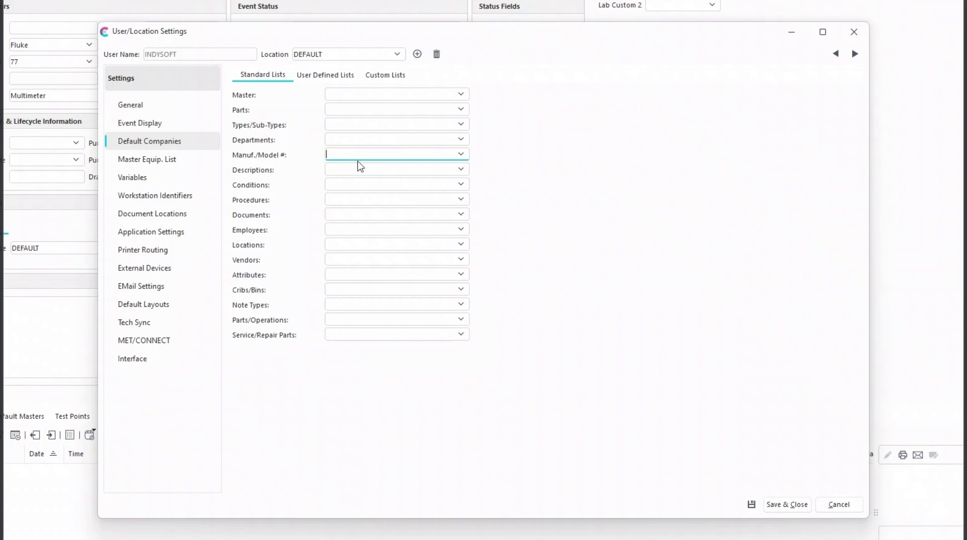
pyautogui.click(835, 505)
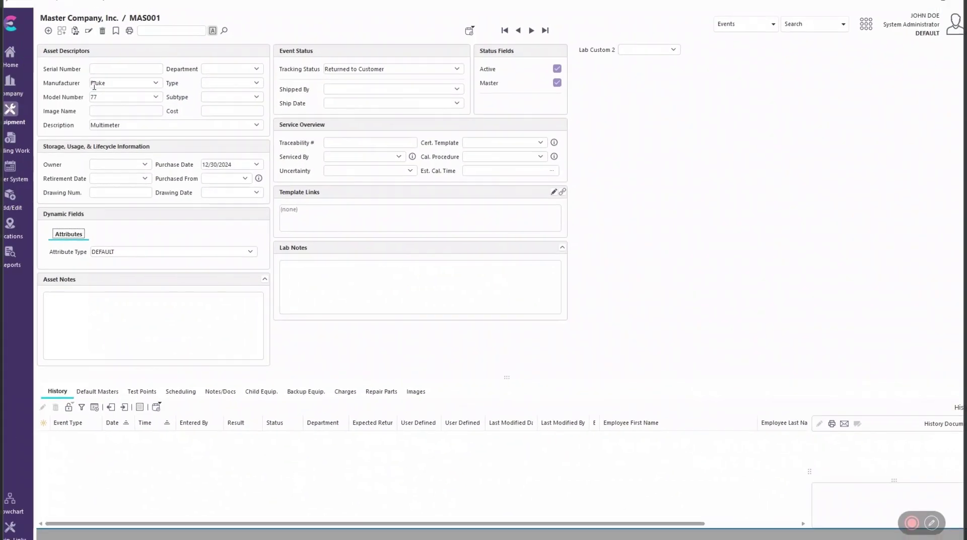
# Compare the manufacturer choices on the MAS001 record with those on the Example Company record Example 1.
pyautogui.click(156, 83)
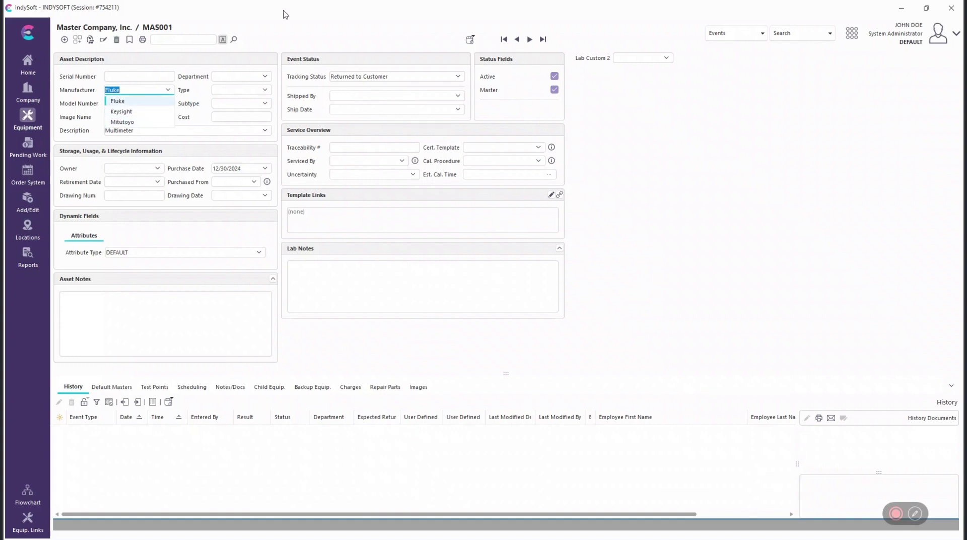
pyautogui.click(470, 39)
pyautogui.click(483, 76)
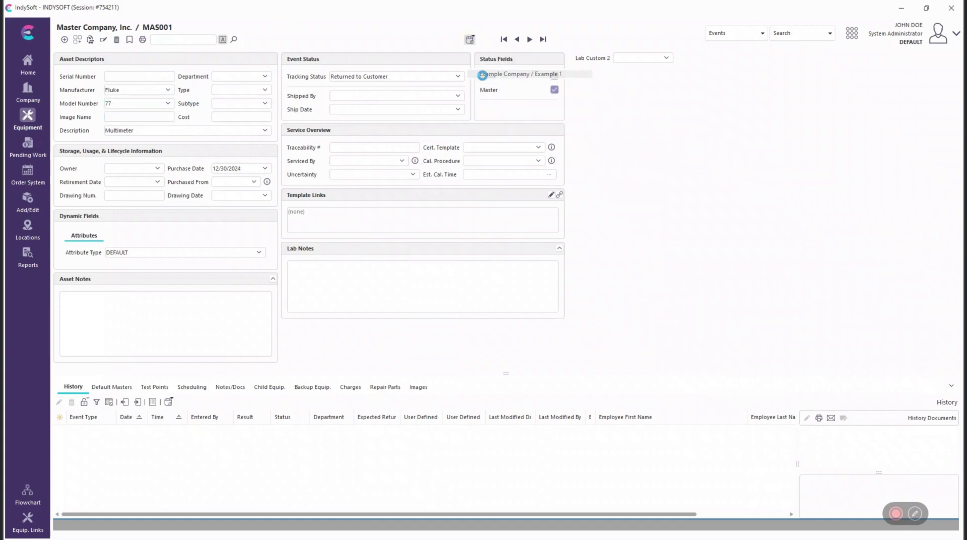
pyautogui.click(167, 90)
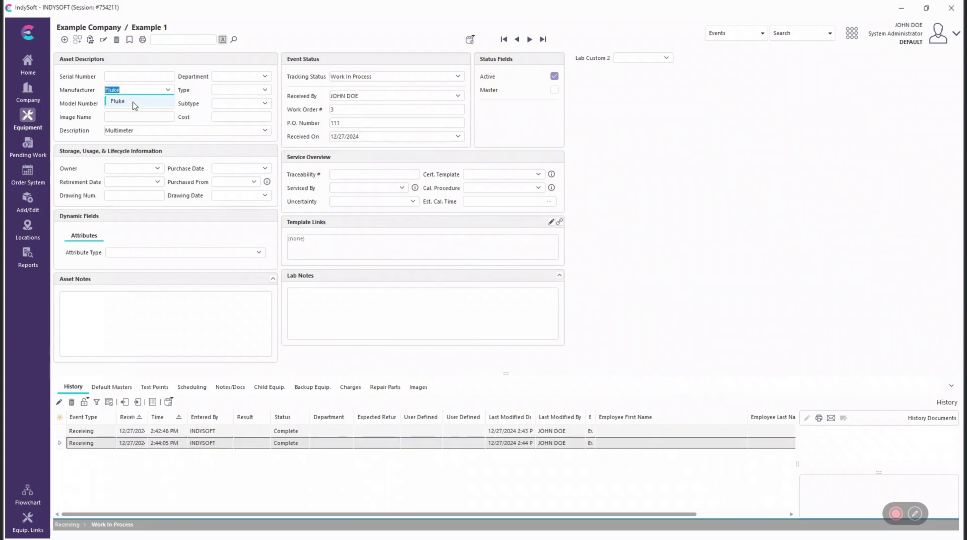
pyautogui.click(356, 36)
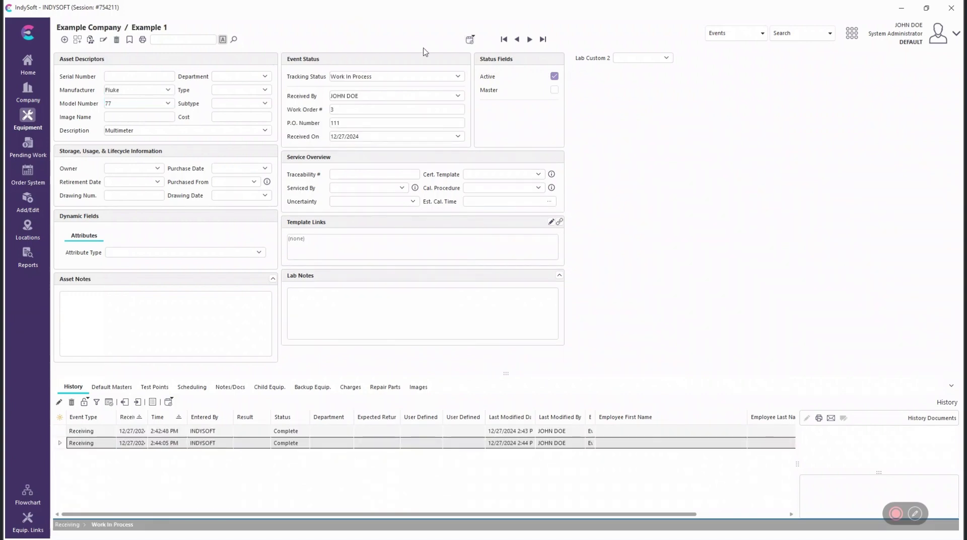
# Open the Test Company record Test-001 and check its manufacturer choices.
pyautogui.click(470, 39)
pyautogui.click(482, 74)
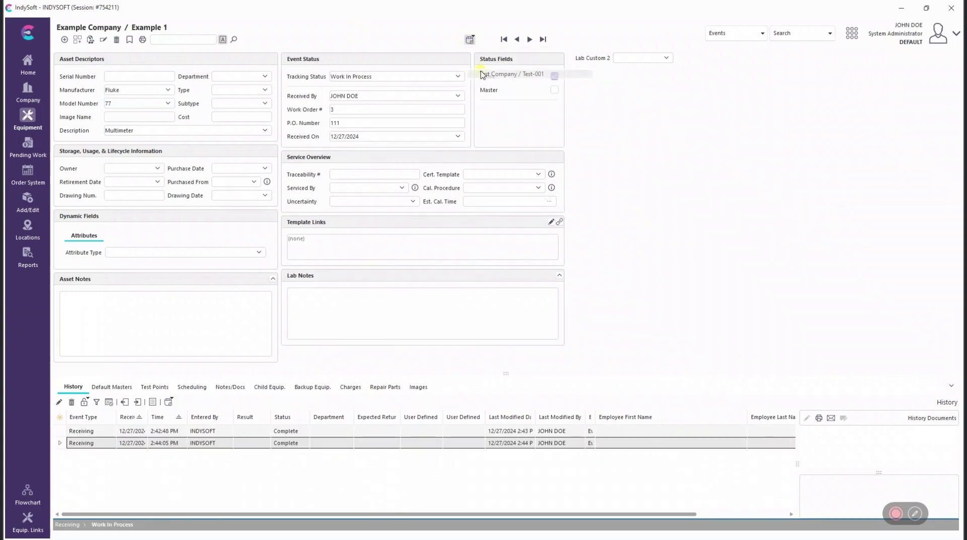
pyautogui.click(168, 91)
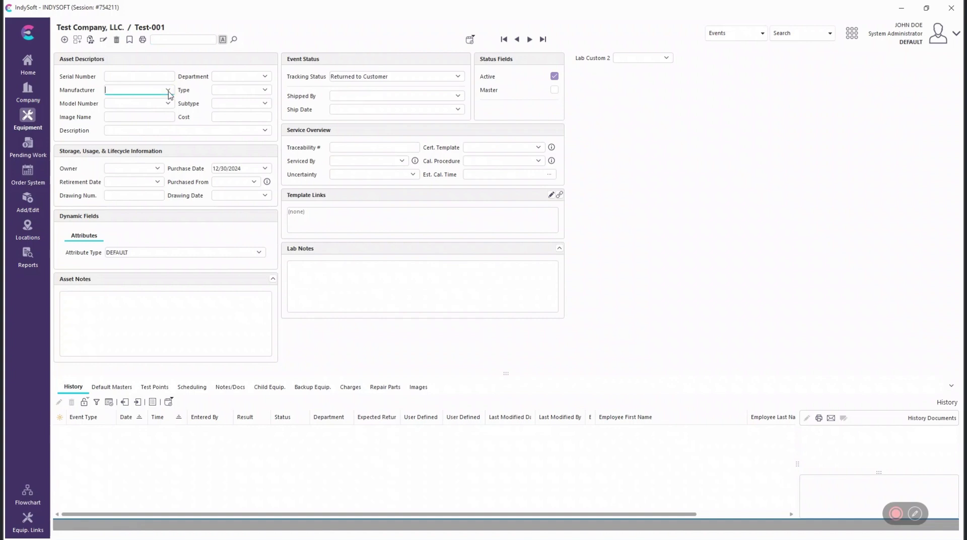
pyautogui.click(296, 28)
# Examine the Manufacturers master data under Equipment Info. for Example Company, Master Company and Test Company in turn.
pyautogui.click(25, 200)
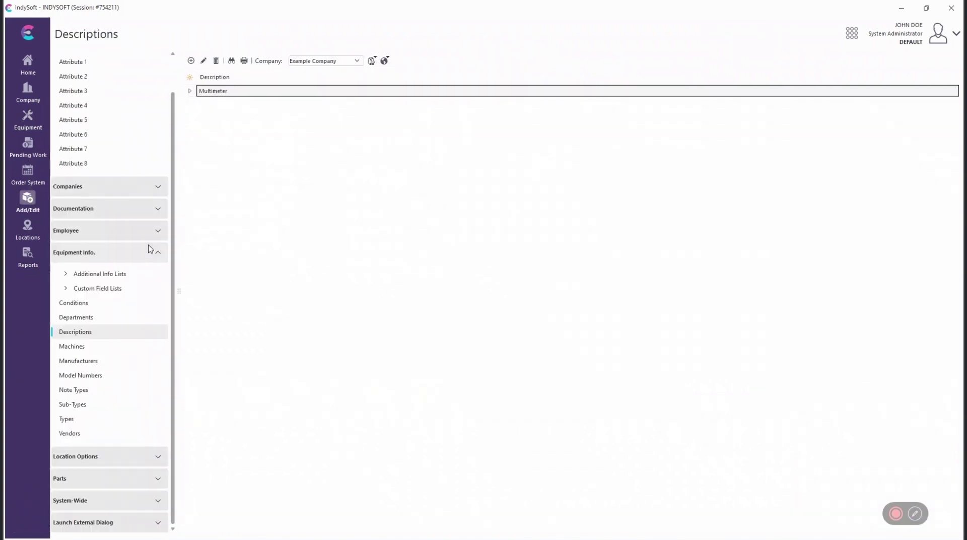
pyautogui.click(78, 360)
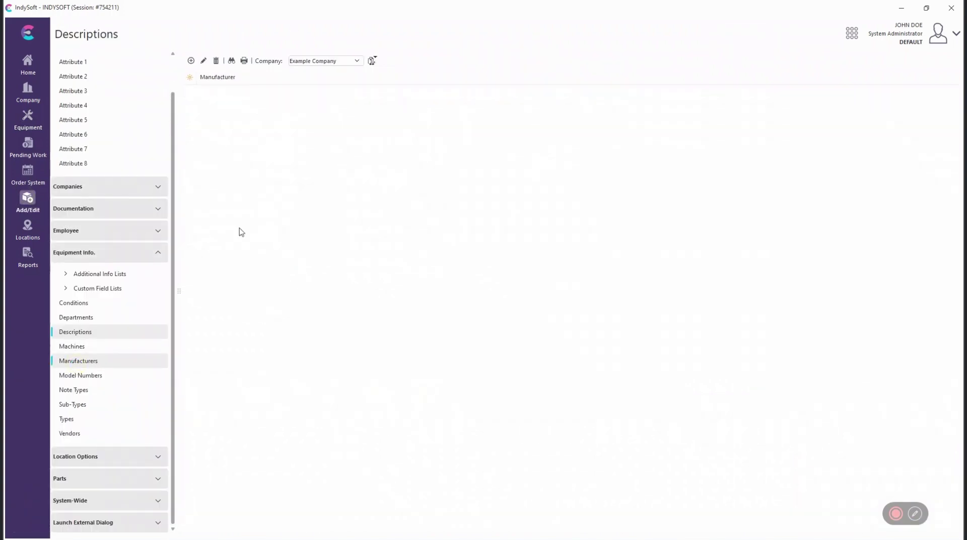
pyautogui.click(356, 61)
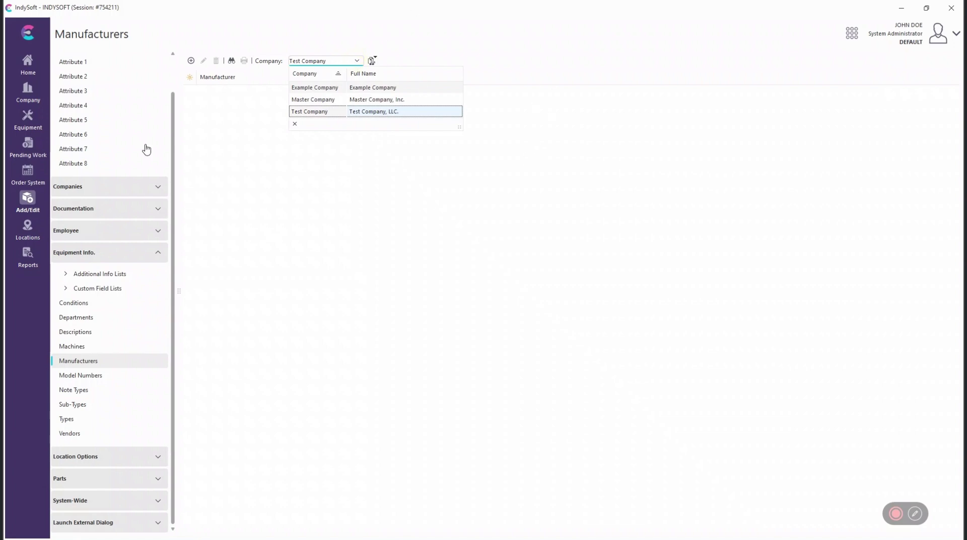
pyautogui.click(292, 88)
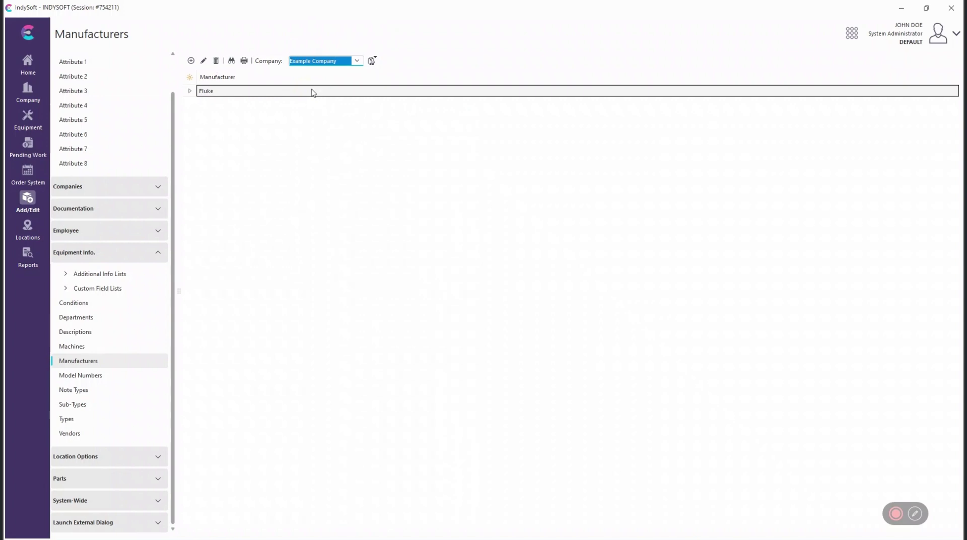
pyautogui.click(357, 60)
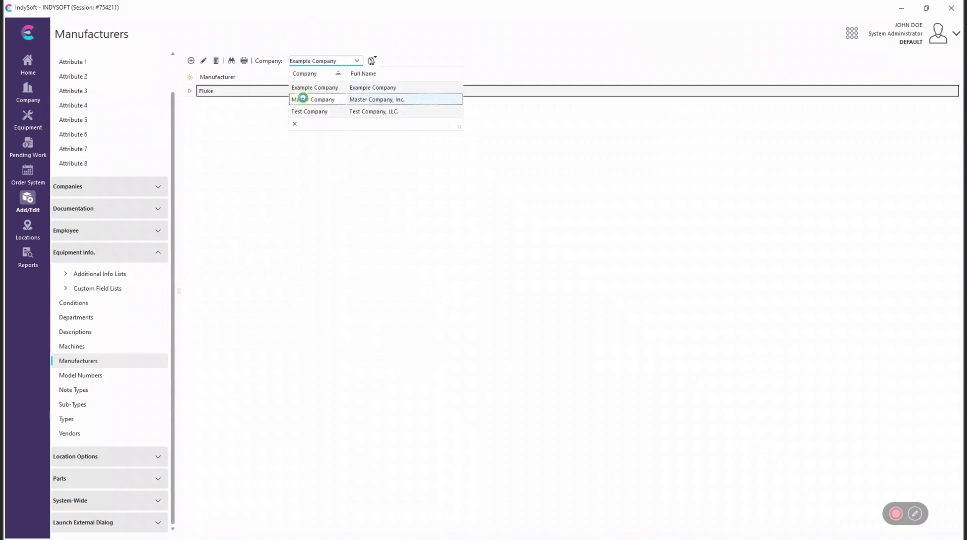
pyautogui.click(301, 99)
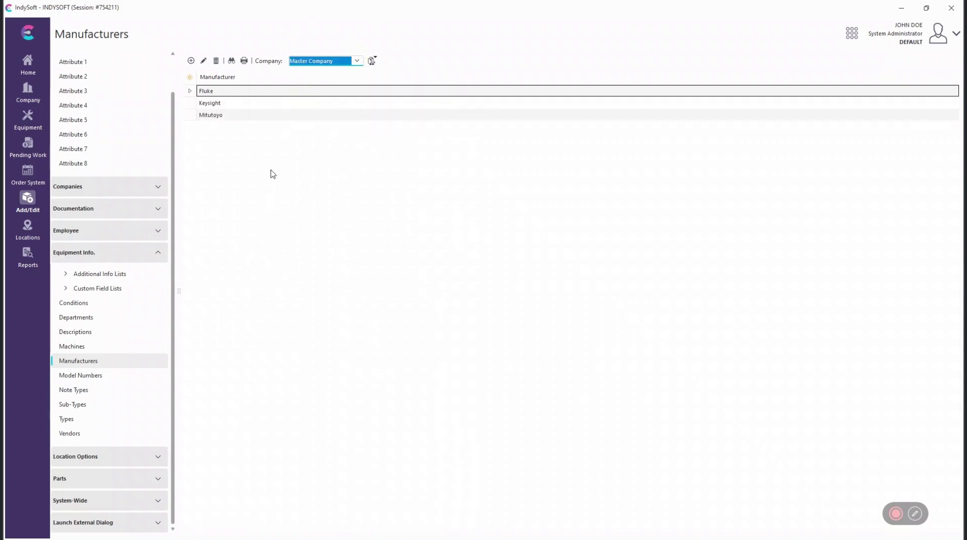
pyautogui.click(357, 61)
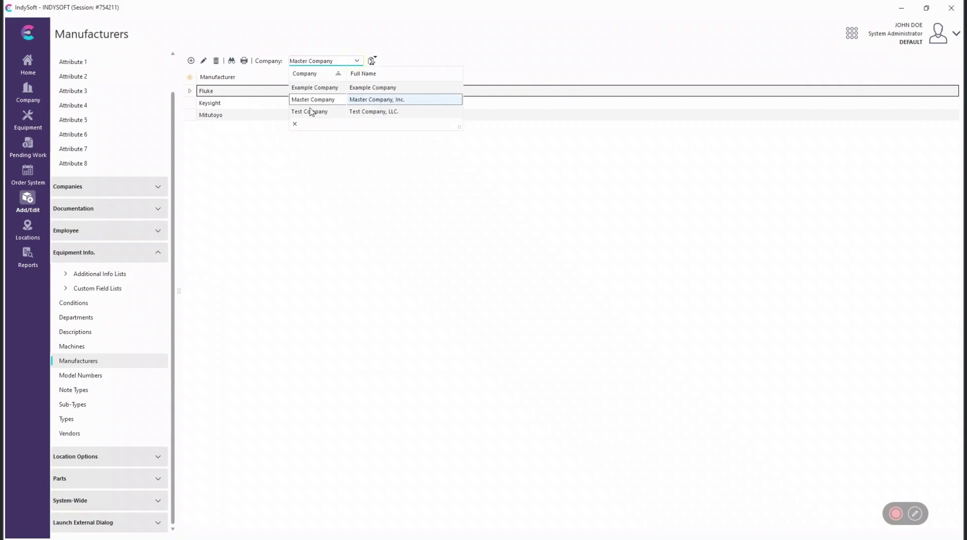
pyautogui.click(309, 113)
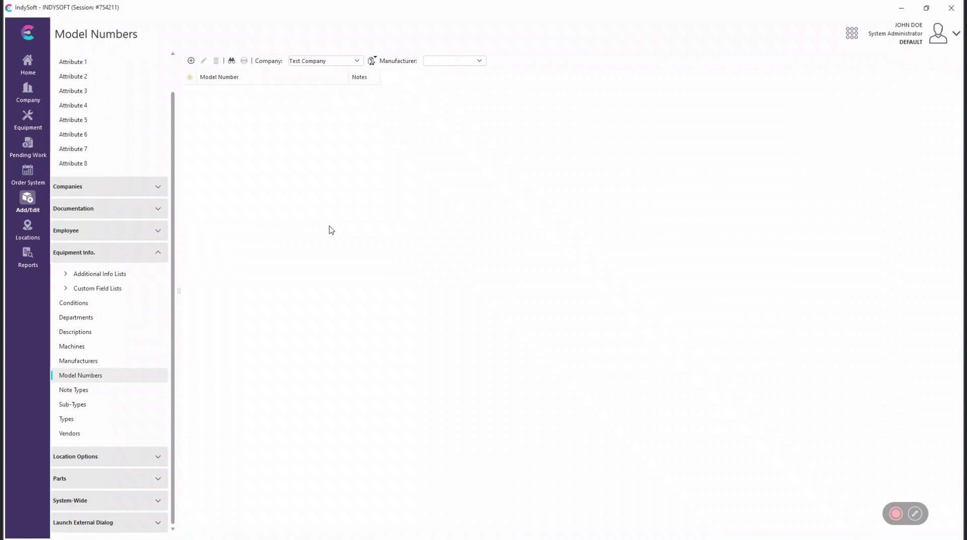
# Examine the Model Numbers master data and manufacturer choices for Test Company and Example Company.
pyautogui.click(479, 61)
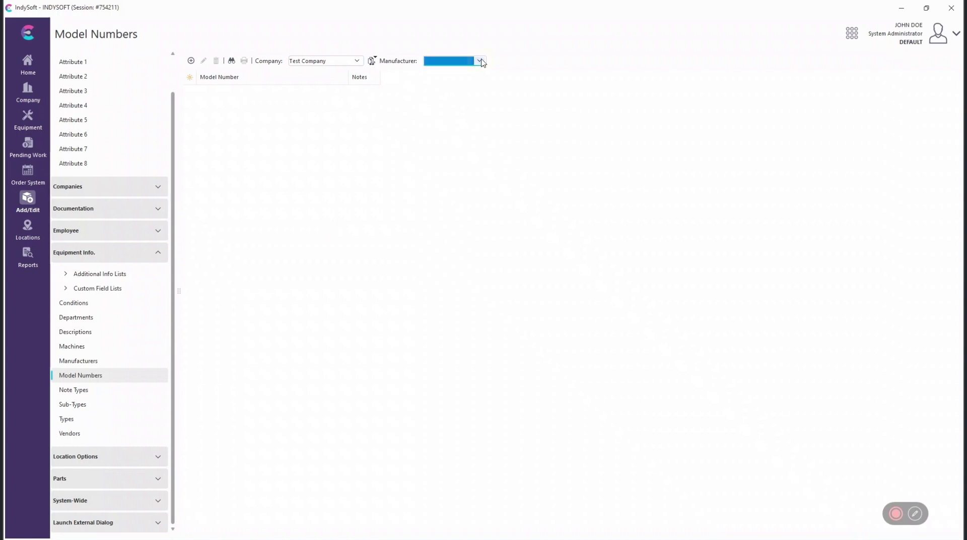
pyautogui.click(355, 61)
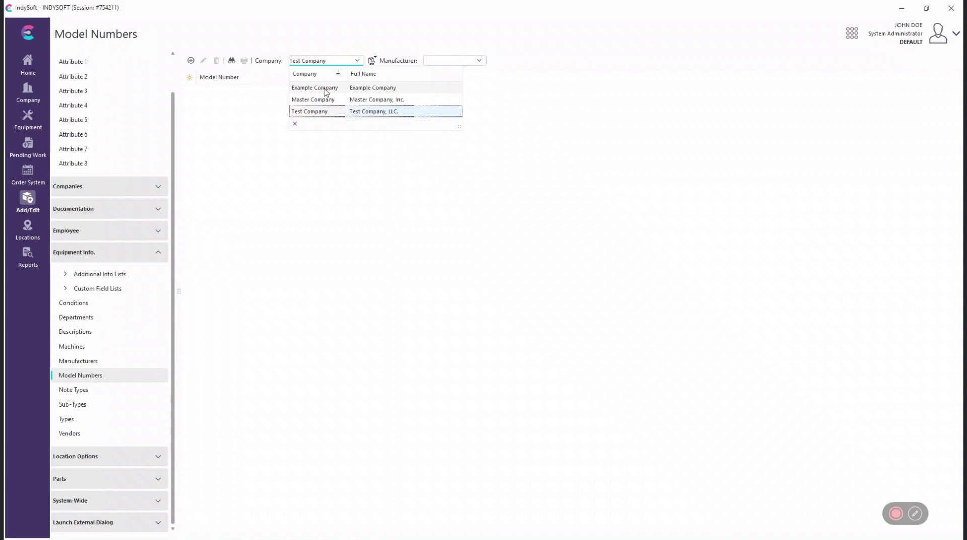
pyautogui.click(325, 89)
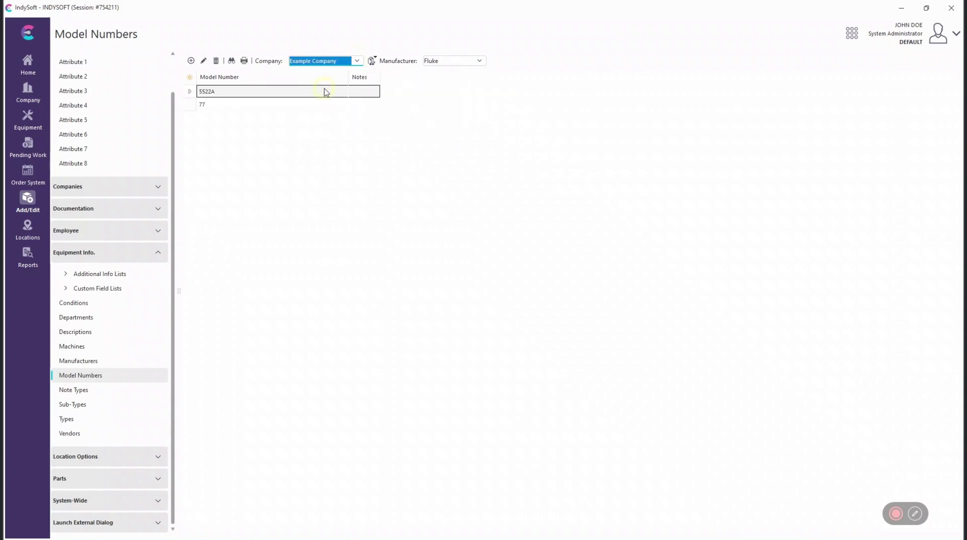
pyautogui.click(478, 61)
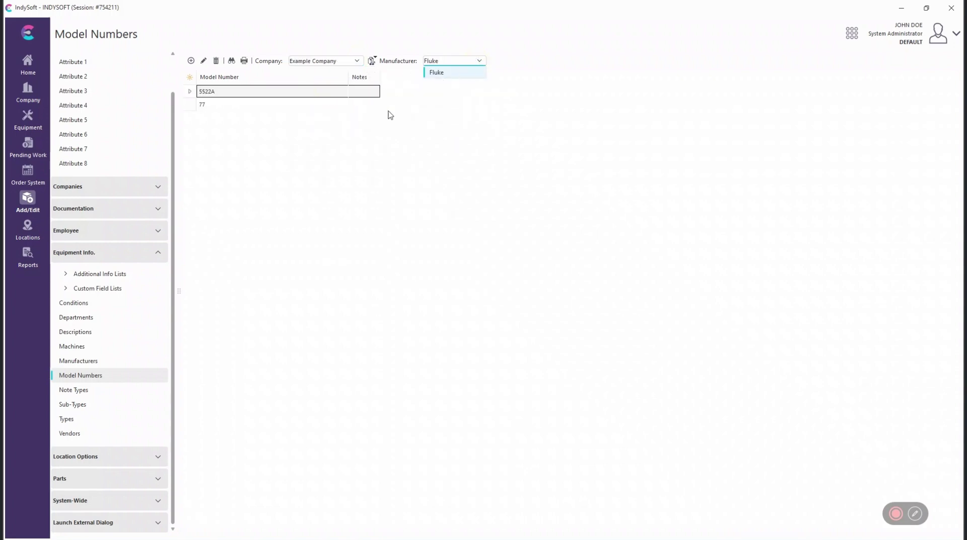
pyautogui.click(307, 131)
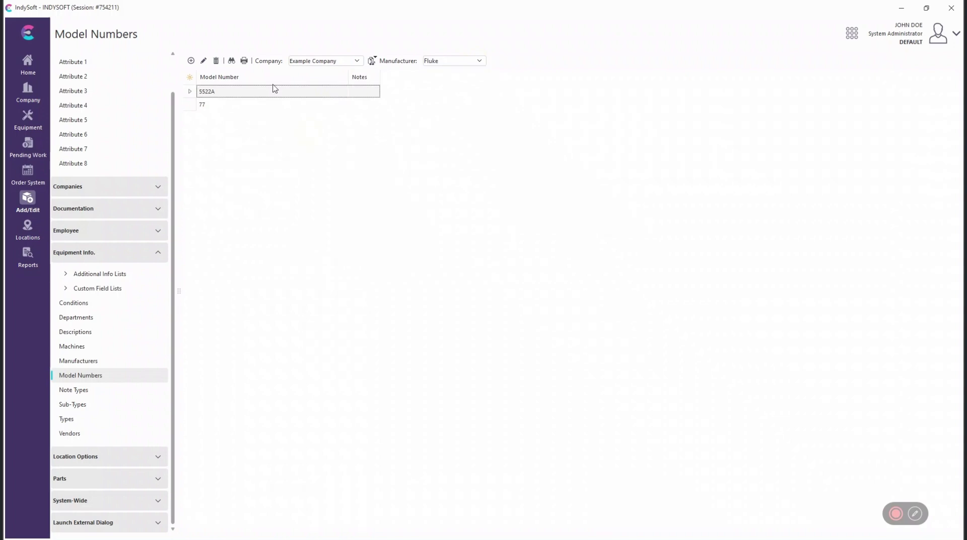
# Examine Master Company's model numbers for the manufacturers Fluke, Mitutoyo and Keysight, including Keysight's 5522A entry.
pyautogui.click(356, 61)
pyautogui.click(325, 99)
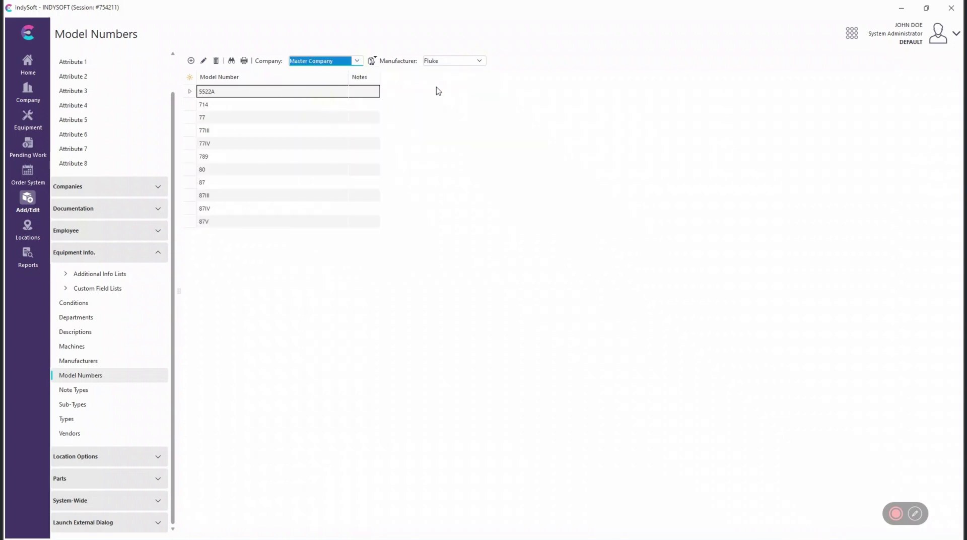
pyautogui.click(480, 61)
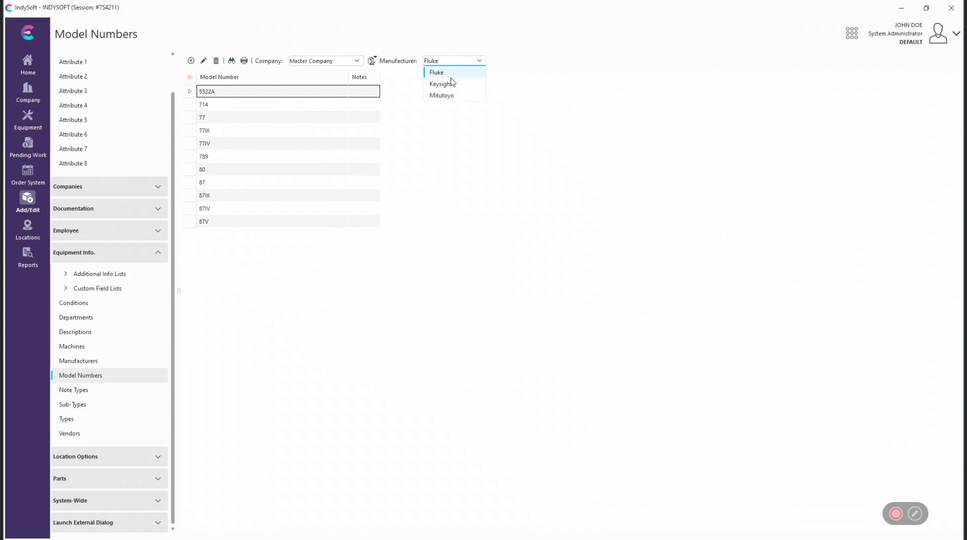
pyautogui.click(438, 93)
pyautogui.click(479, 61)
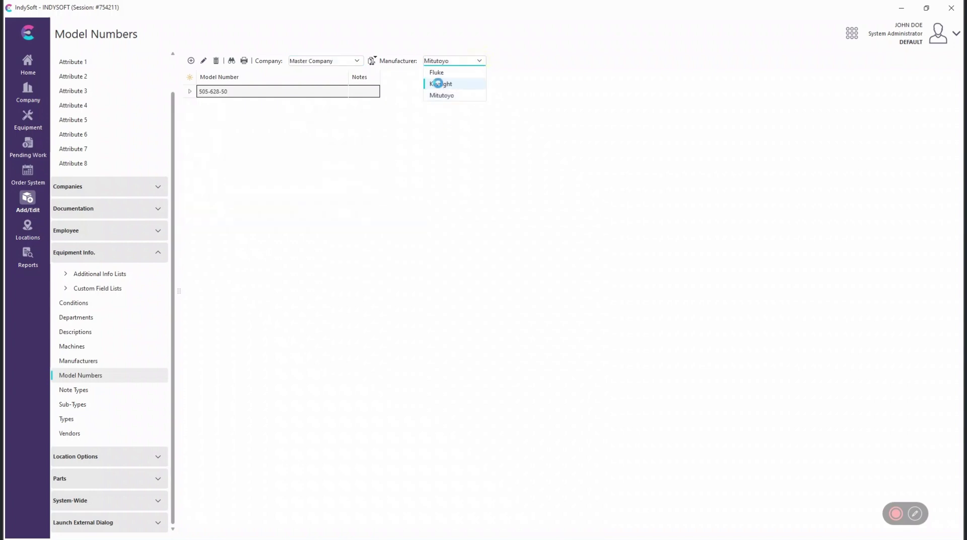
pyautogui.click(441, 82)
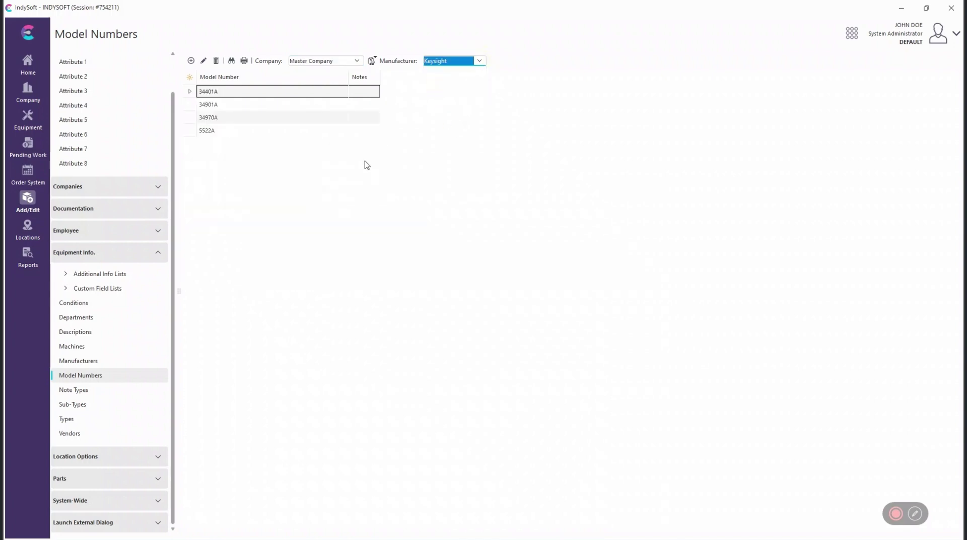
pyautogui.click(213, 134)
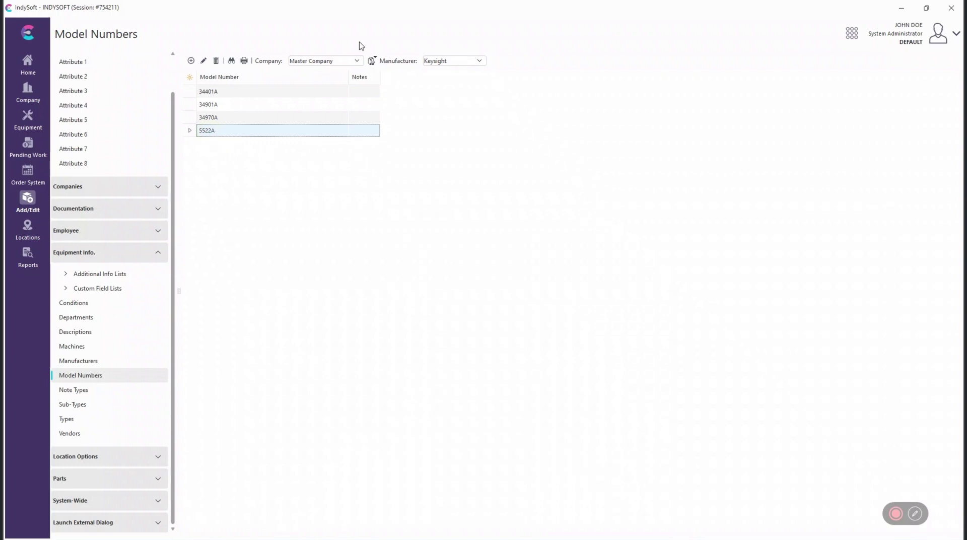
pyautogui.click(479, 61)
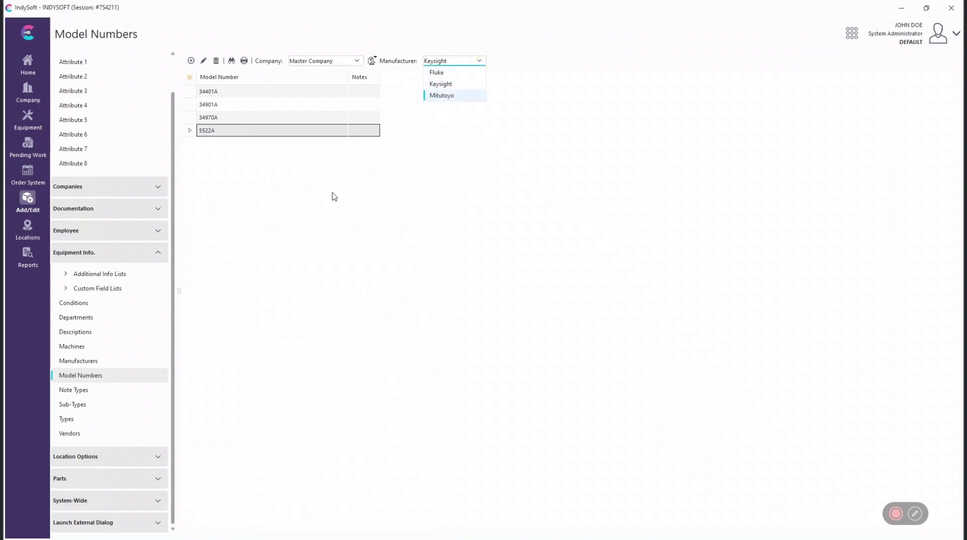
pyautogui.click(333, 196)
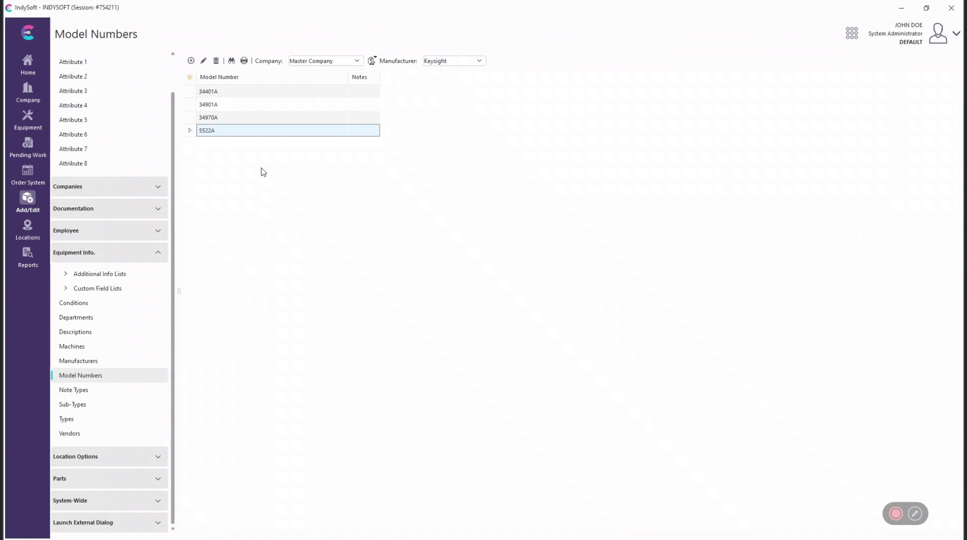
pyautogui.click(479, 61)
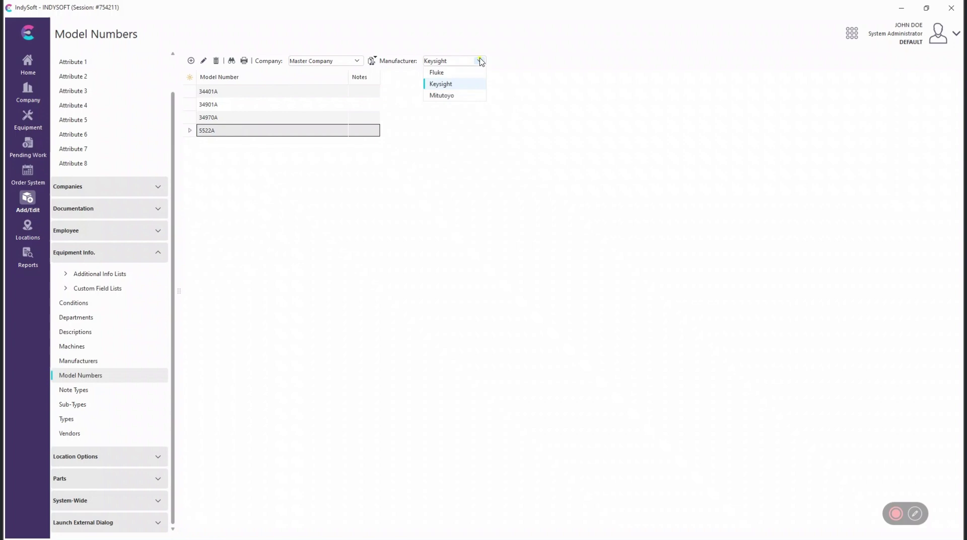
pyautogui.click(460, 87)
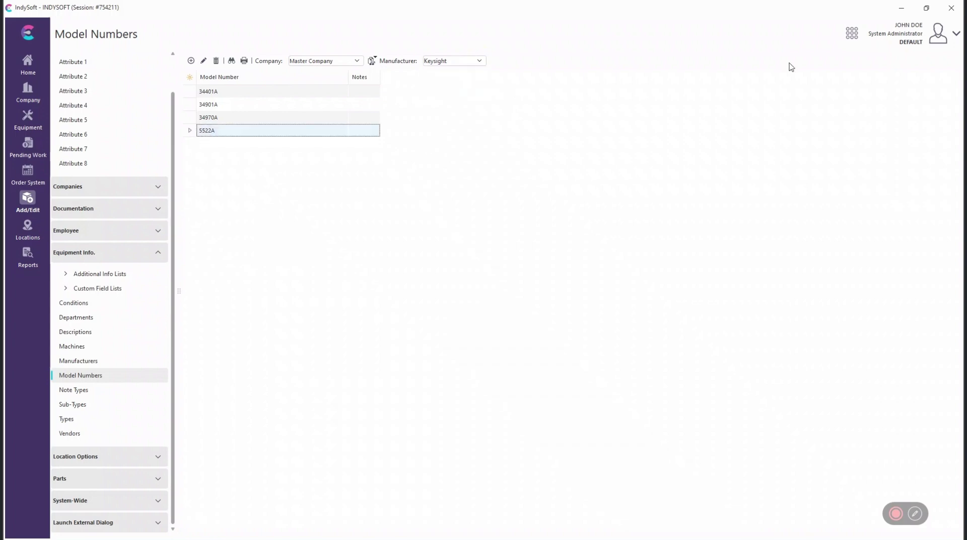
# Return to the Test-001 equipment record and open the Profile Manager.
pyautogui.click(20, 56)
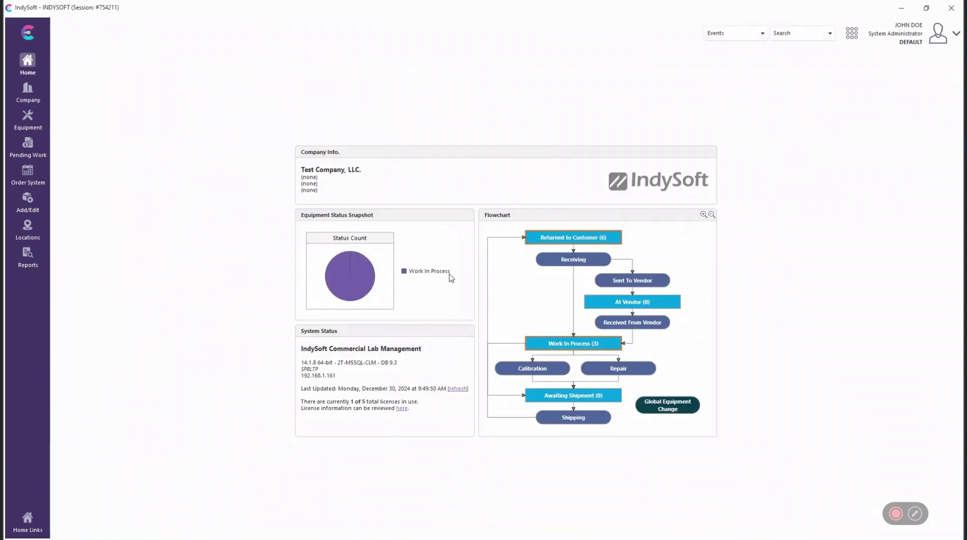
pyautogui.click(28, 119)
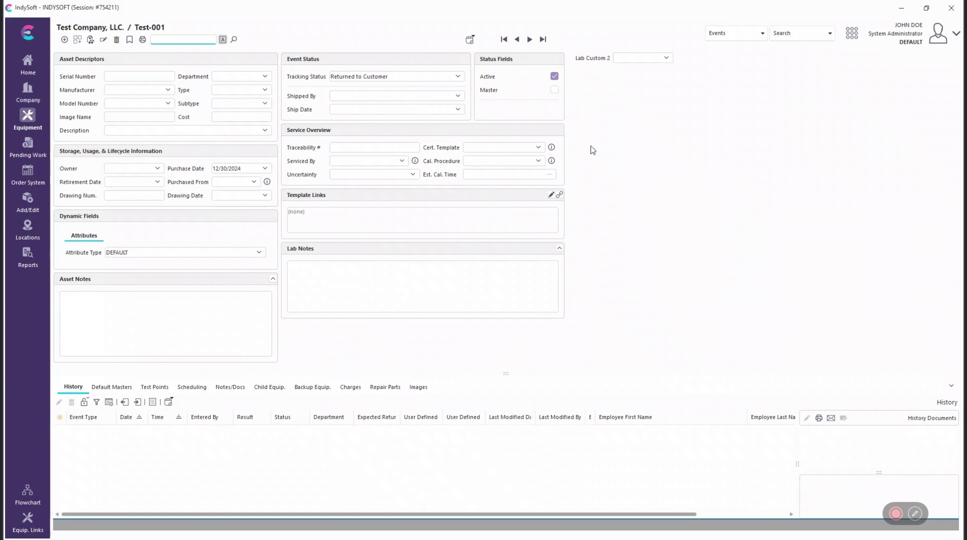
pyautogui.click(851, 33)
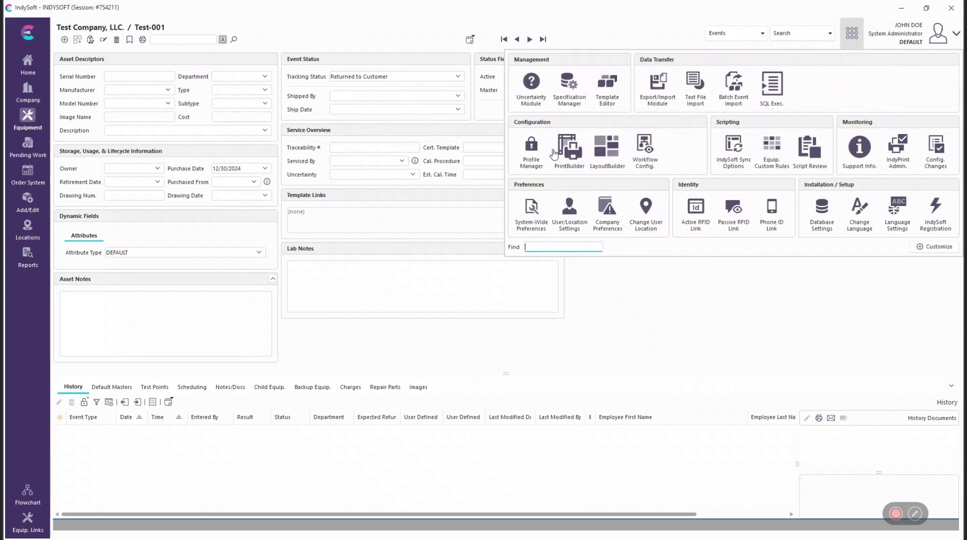
pyautogui.click(531, 149)
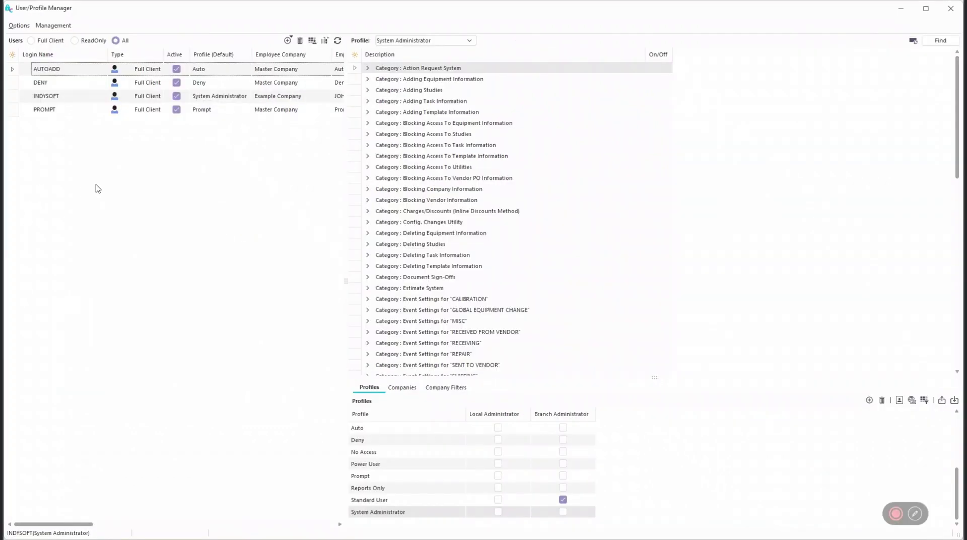
# Examine the Manuf./Model # default company setting in the full client global preferences and leave them without saving.
pyautogui.click(63, 28)
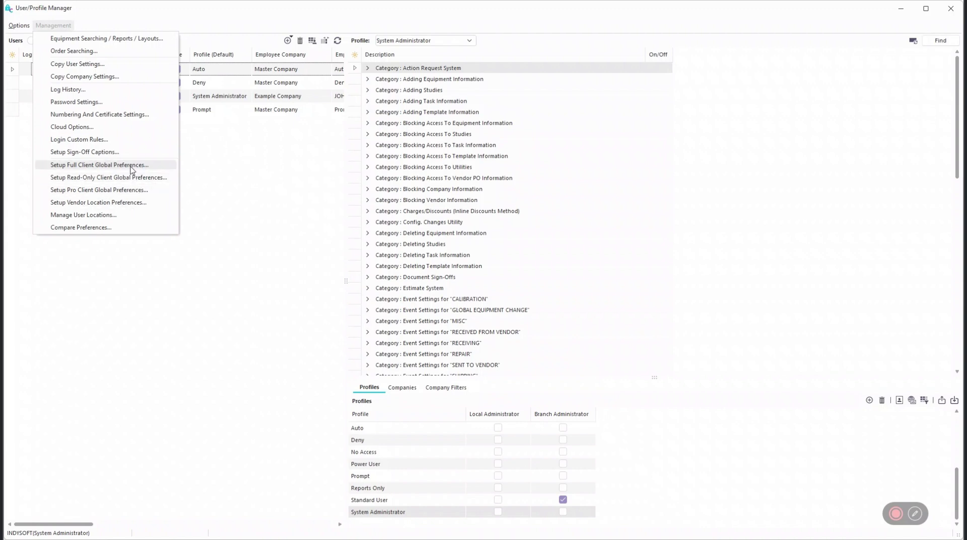
pyautogui.click(131, 169)
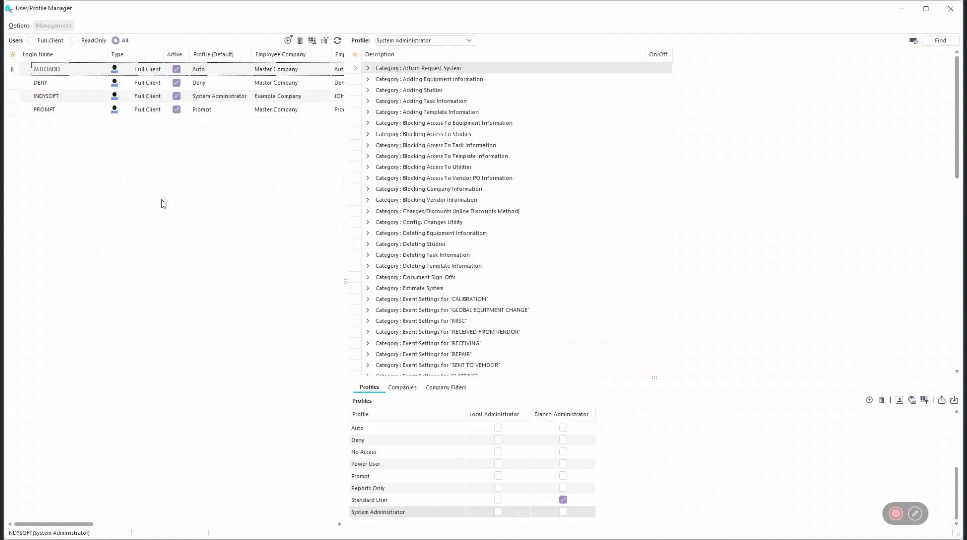
pyautogui.click(215, 169)
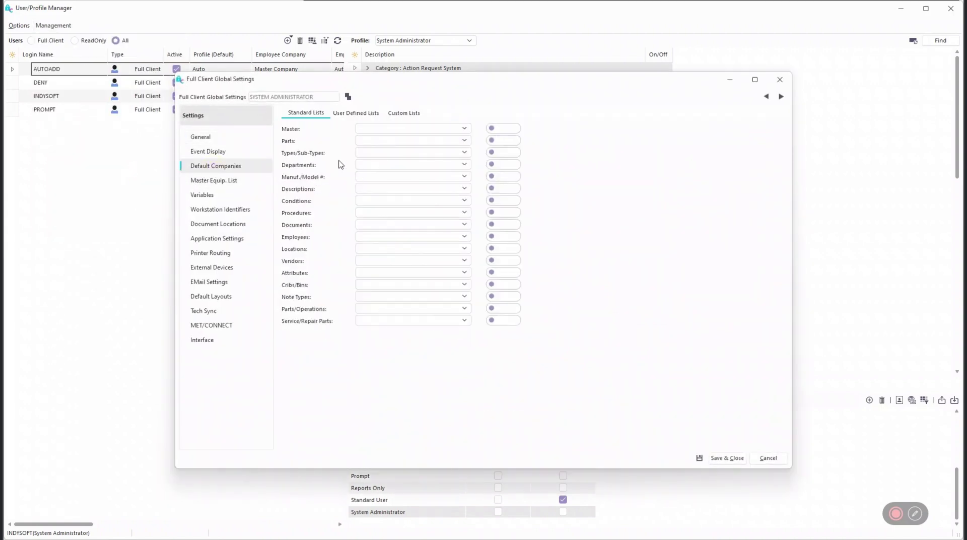
pyautogui.click(371, 178)
pyautogui.click(508, 178)
pyautogui.click(547, 178)
pyautogui.click(768, 459)
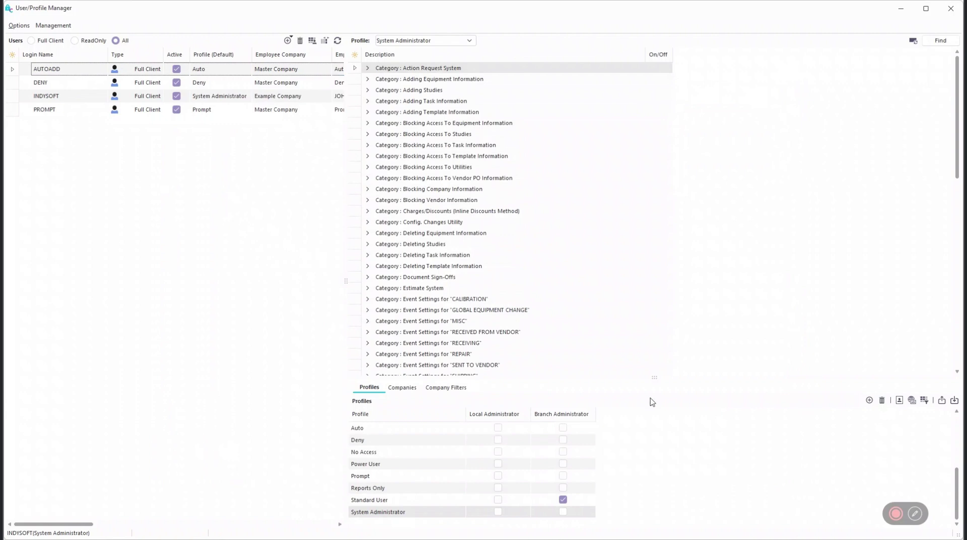
pyautogui.moveTo(655, 378); pyautogui.dragTo(654, 339)
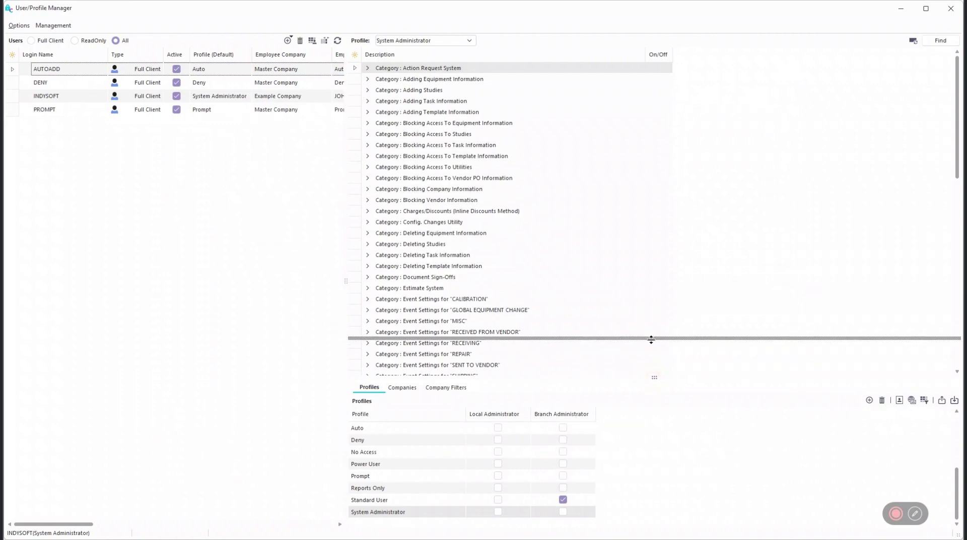
pyautogui.click(437, 146)
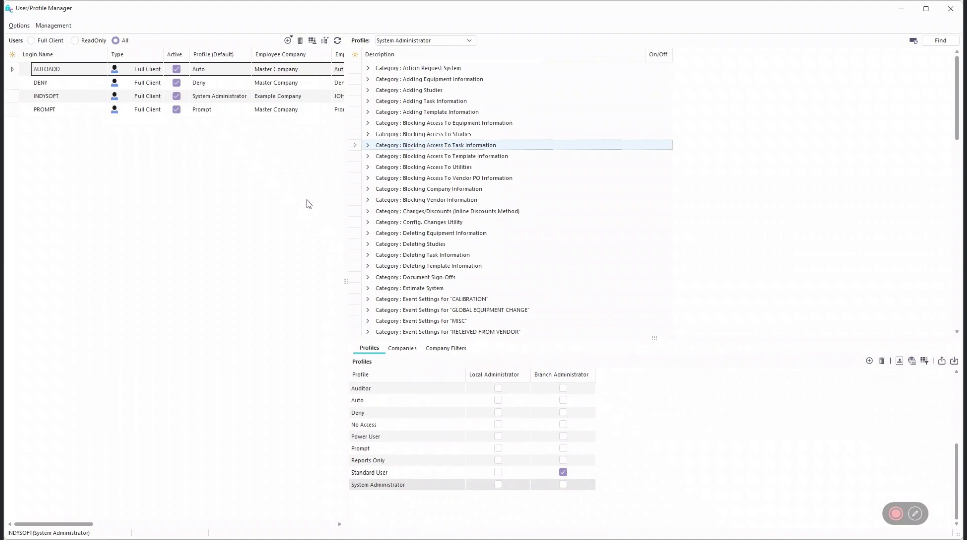
pyautogui.hotkey('ctrl', 'f')
pyautogui.write('manuf')
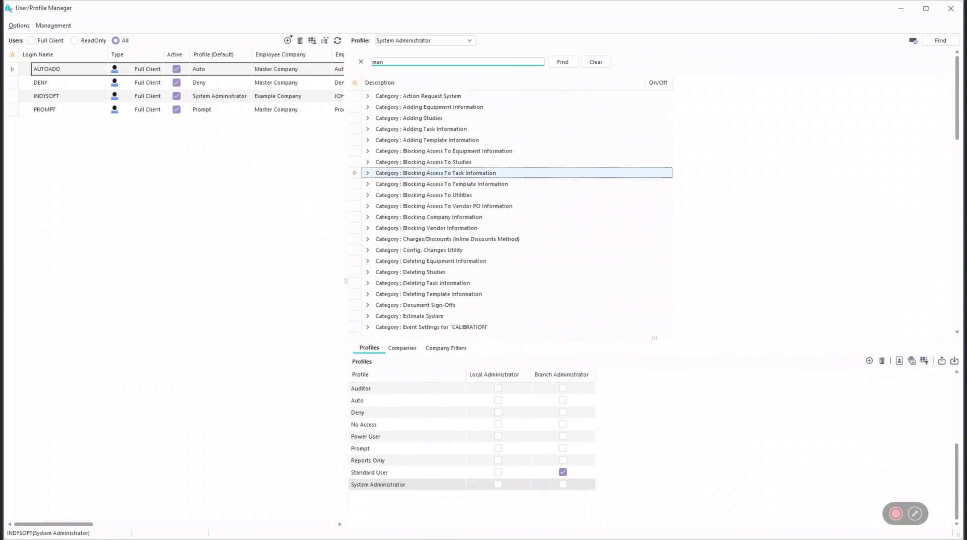
pyautogui.write('act')
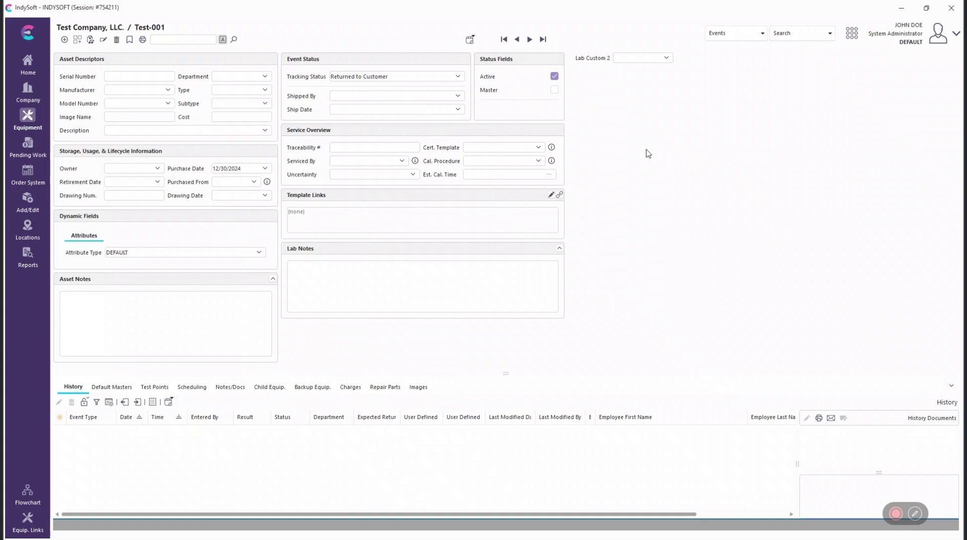
# Reopen the Profile Manager and filter the System Administrator profile's settings by "manufacturer".
pyautogui.click(845, 34)
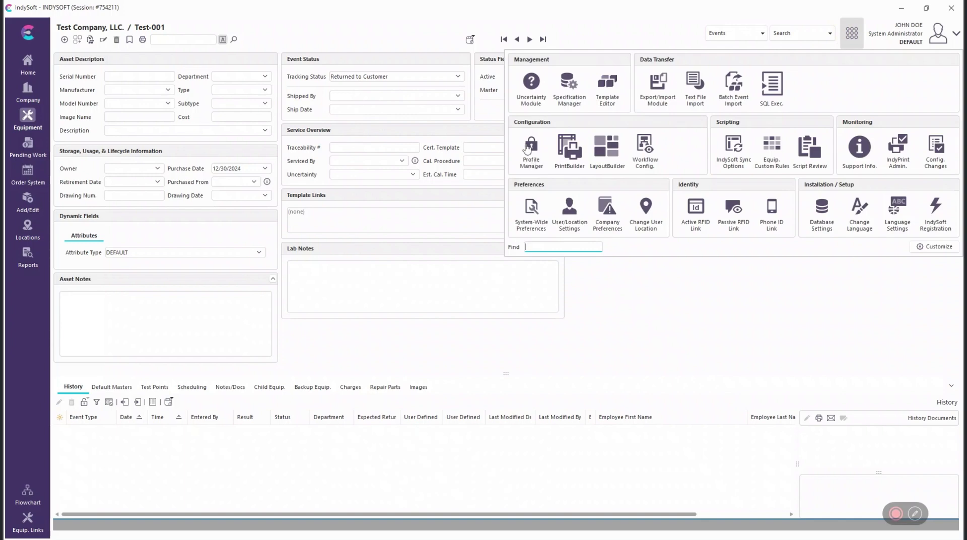
pyautogui.click(530, 147)
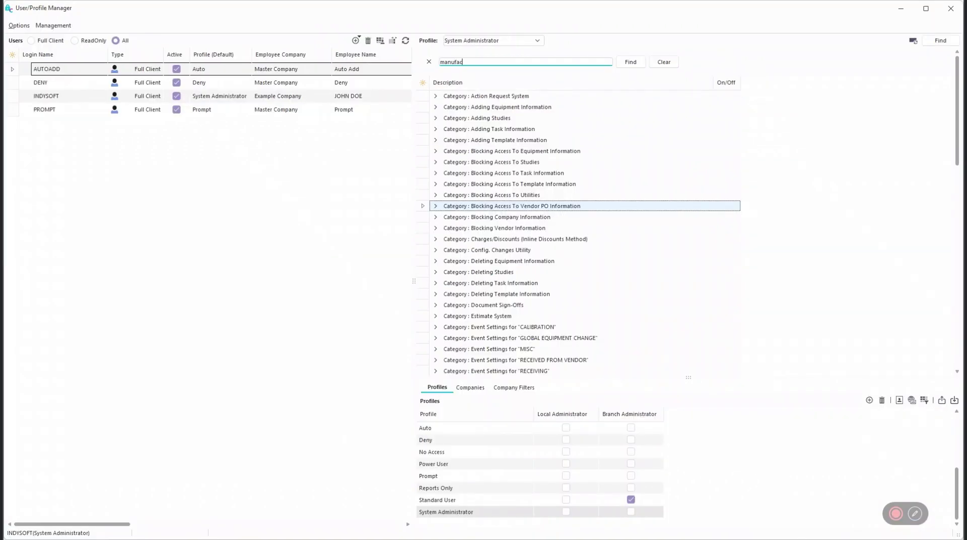
pyautogui.write('turer')
pyautogui.press('Return')
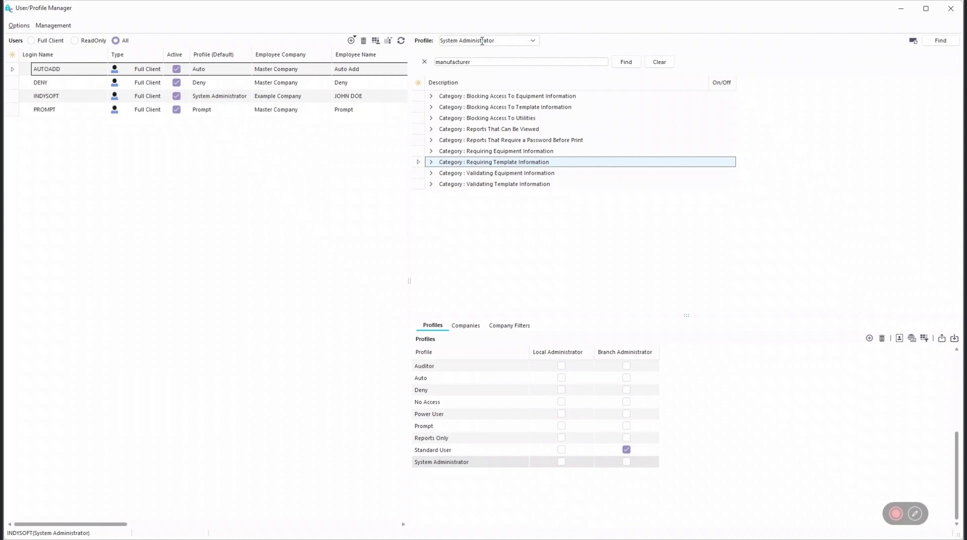
# Expand the manufacturer settings under Validating Equipment Information, Blocking Access To Equipment Information and Blocking Access To Utilities.
pyautogui.click(511, 165)
pyautogui.click(430, 173)
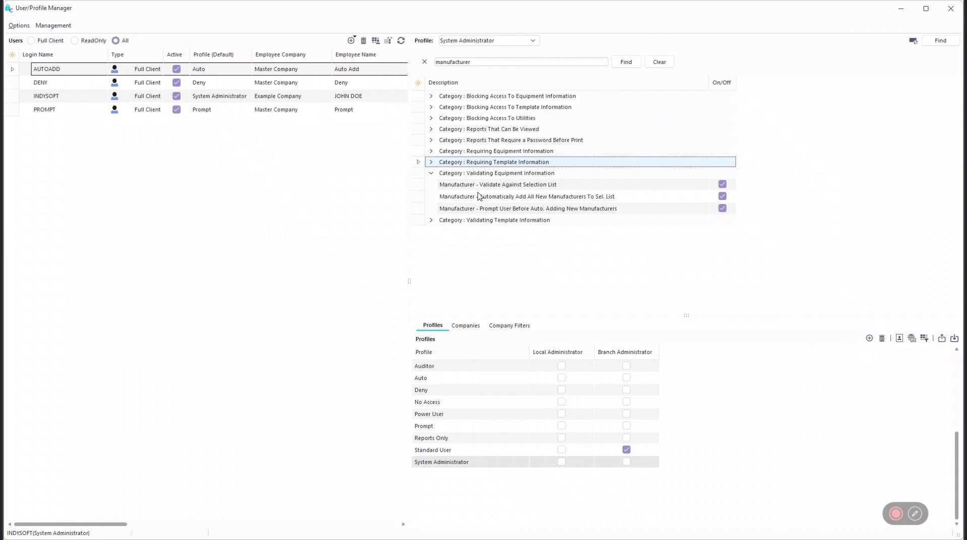
pyautogui.click(431, 97)
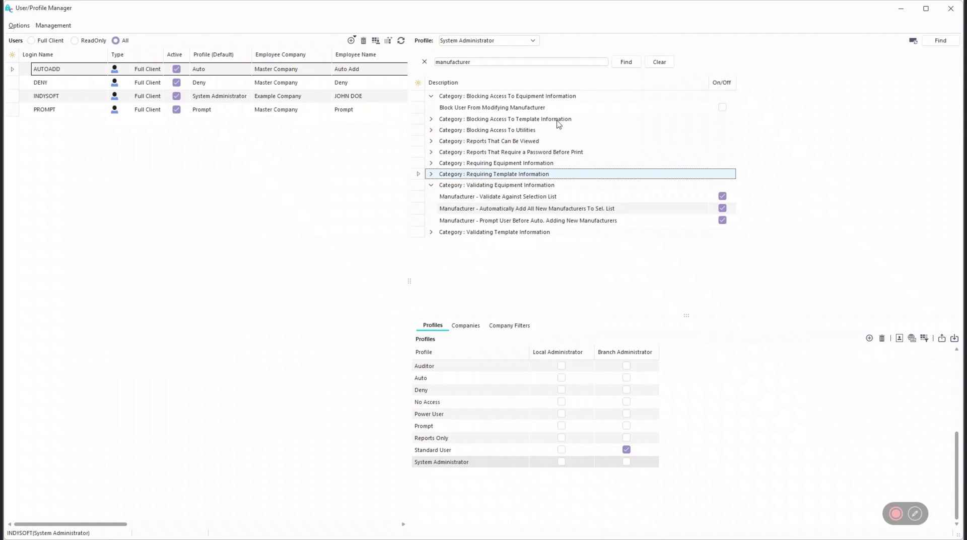
pyautogui.click(431, 131)
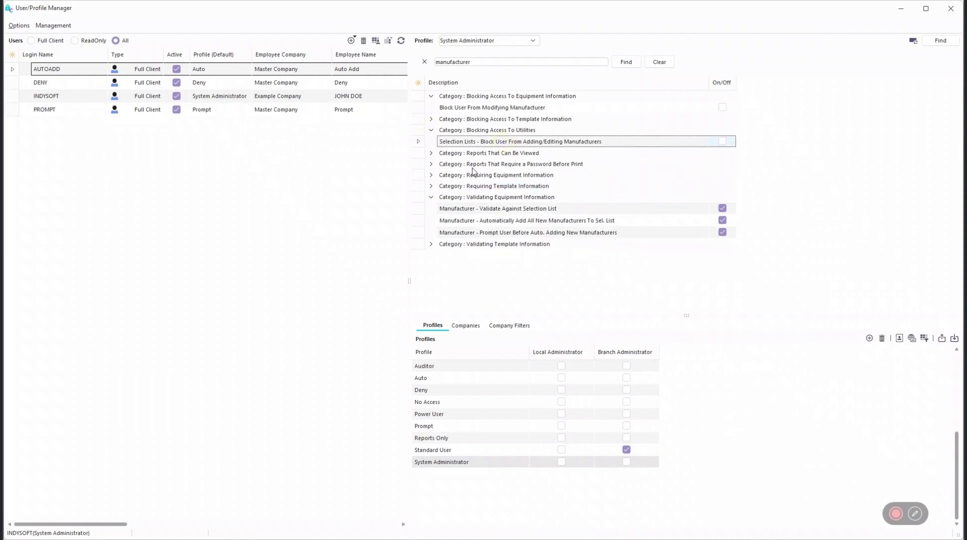
# Review the manufacturer settings for validating against the selection list, automatically adding new manufacturers, and prompting before adding them.
pyautogui.click(551, 208)
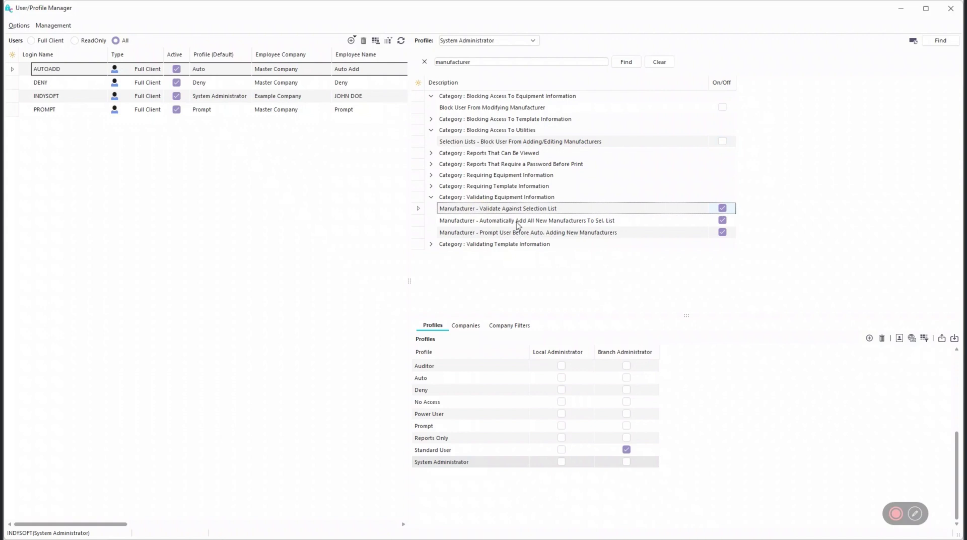
pyautogui.click(484, 223)
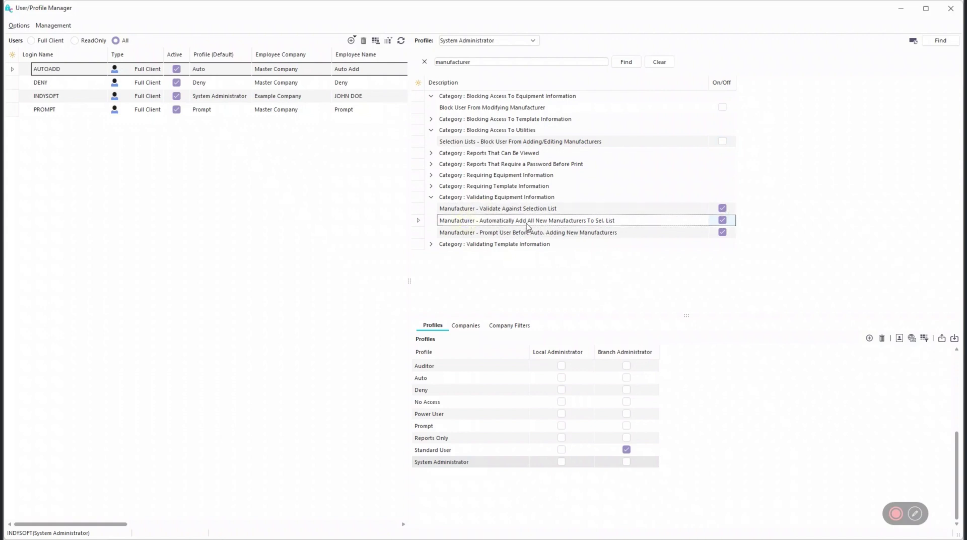
pyautogui.click(501, 233)
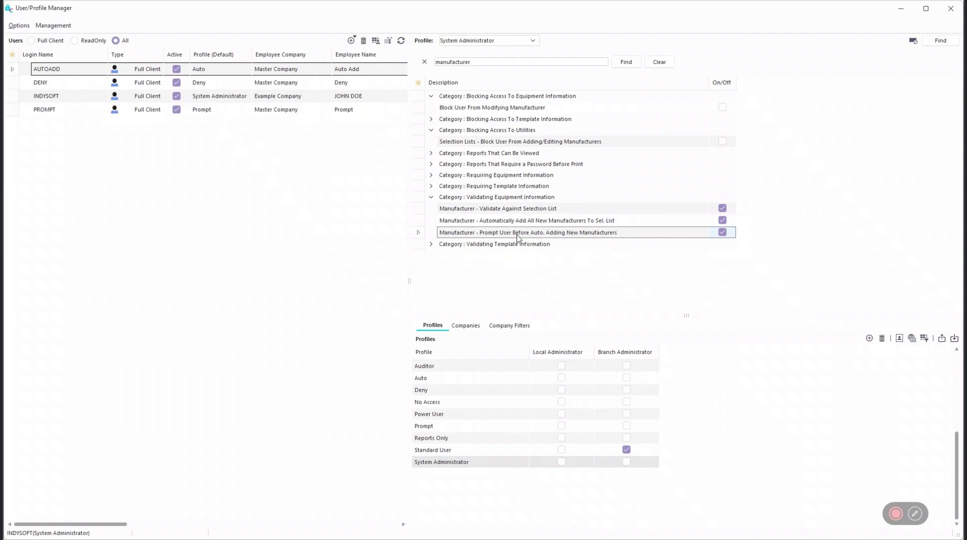
pyautogui.click(507, 211)
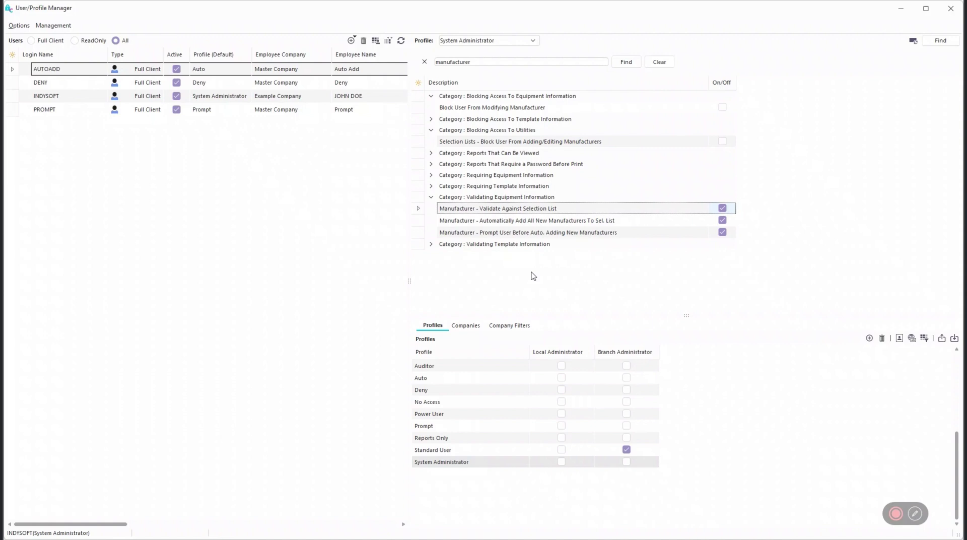
pyautogui.click(497, 221)
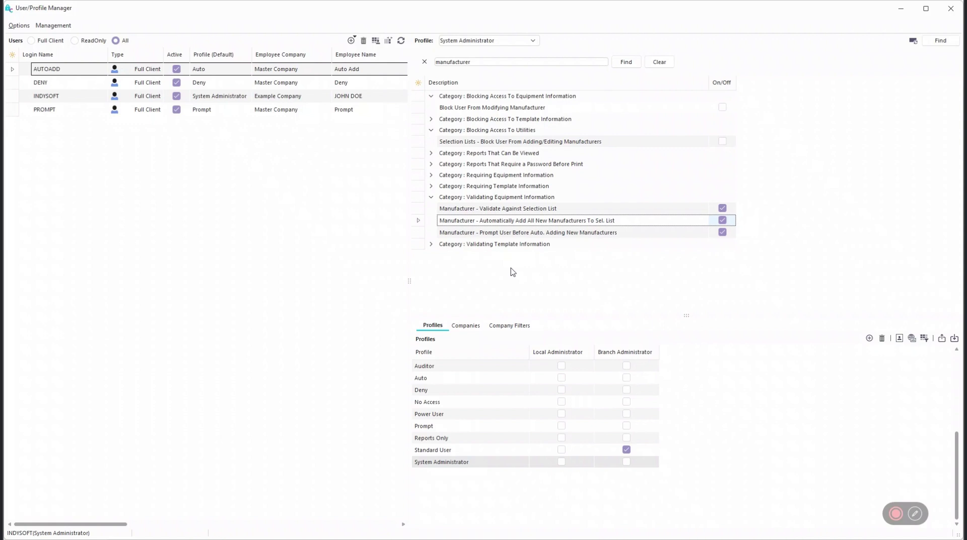
pyautogui.click(511, 234)
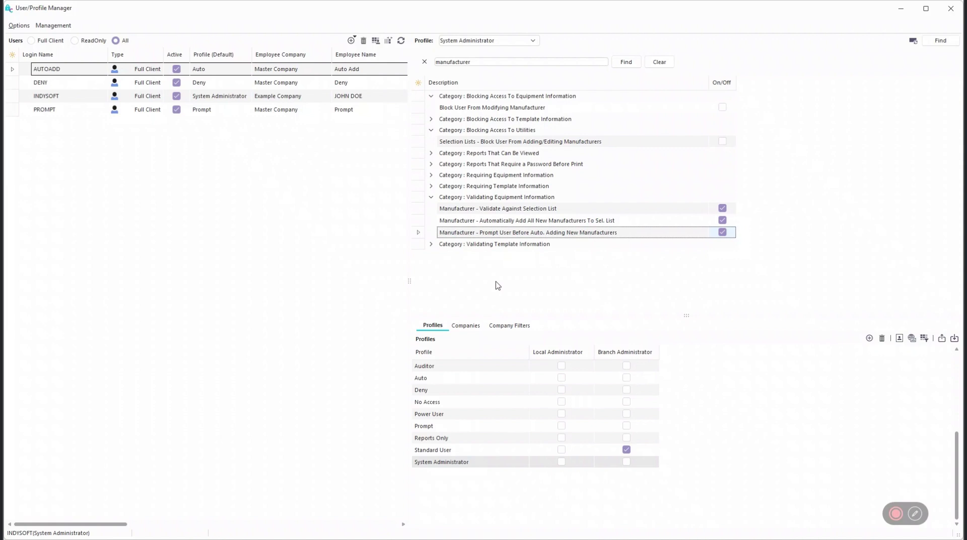
# Switch to the Auto profile to check its manufacturer validation settings.
pyautogui.click(532, 41)
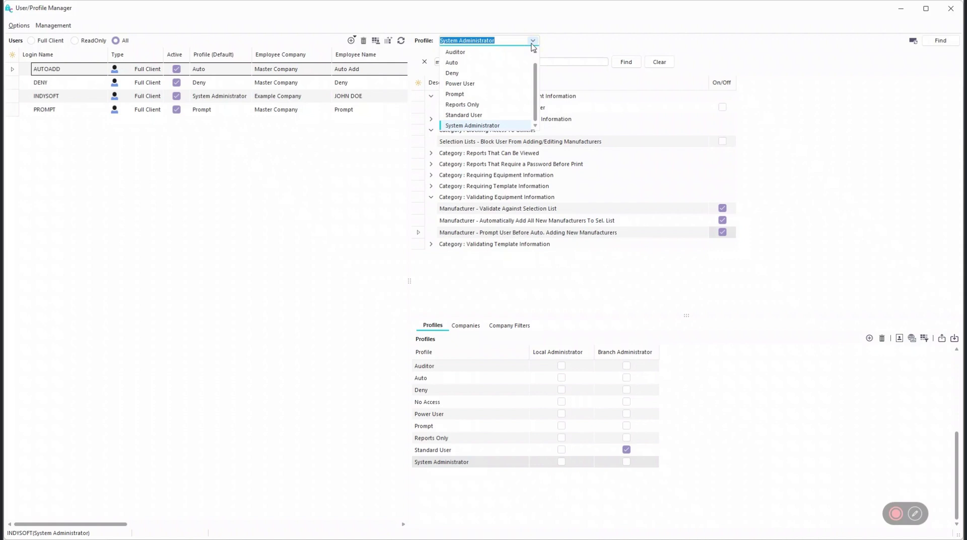
pyautogui.click(461, 63)
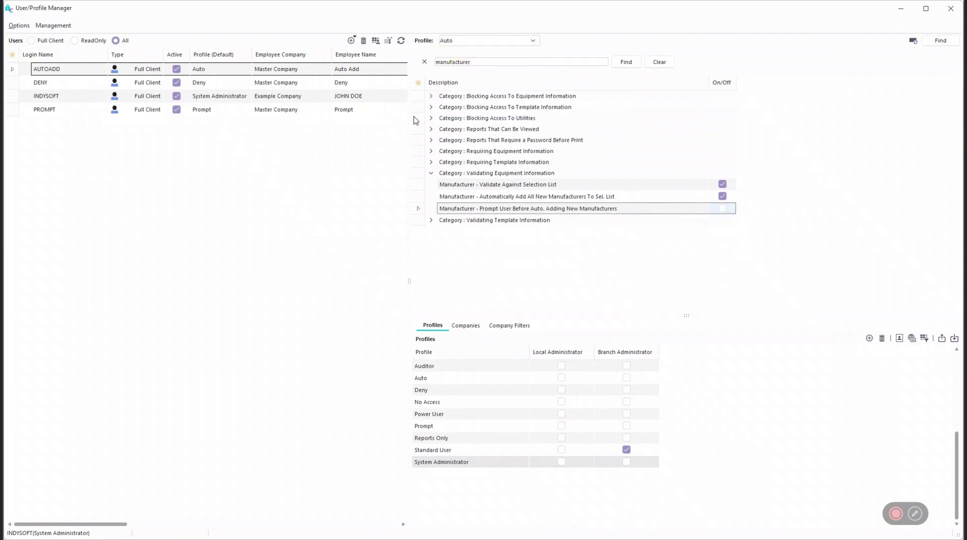
# Turn off the Auto profile's block on adding and editing manufacturers in the selection lists under Blocking Access To Utilities.
pyautogui.click(431, 118)
pyautogui.click(722, 141)
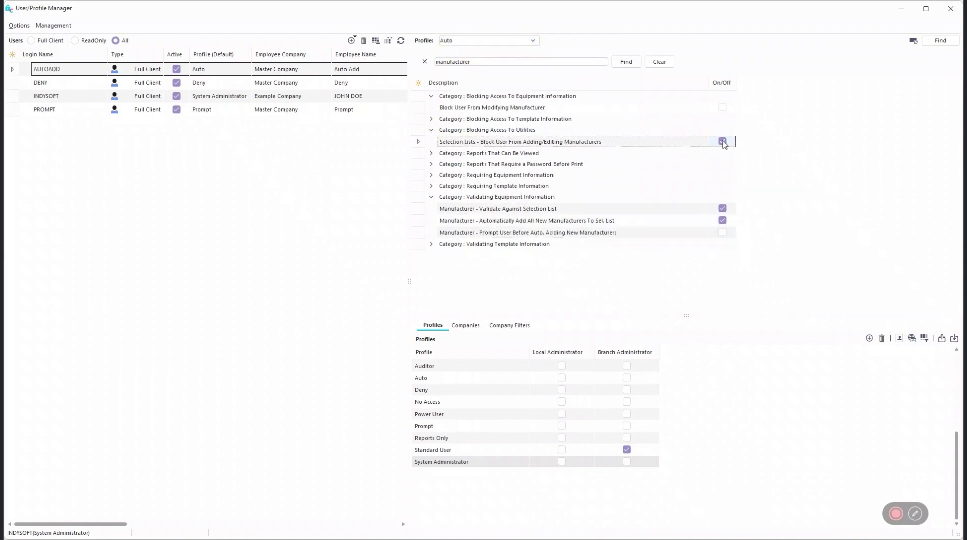
pyautogui.click(722, 142)
pyautogui.click(485, 221)
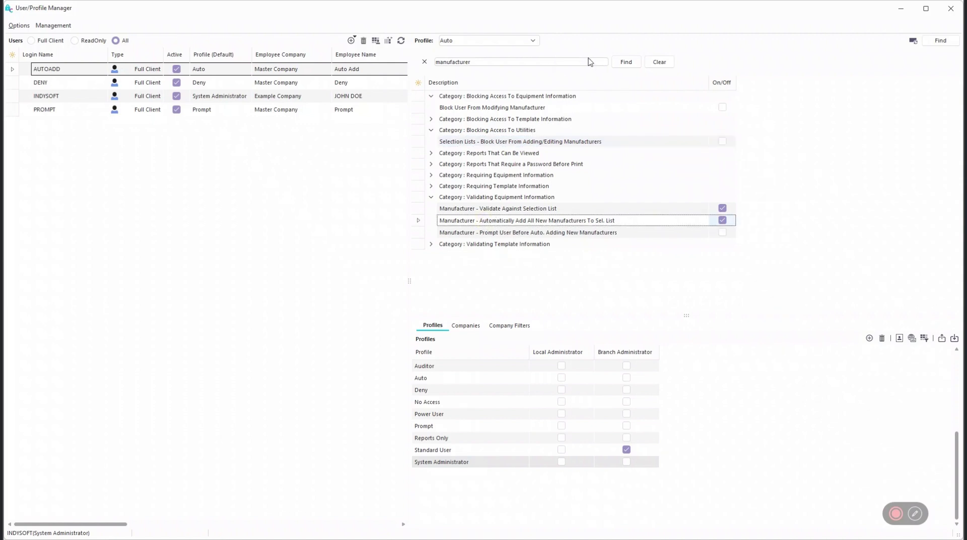
# Switch to the Prompt profile, turn off its block on adding and editing manufacturers, and review its manufacturer validation settings.
pyautogui.click(508, 40)
pyautogui.click(454, 94)
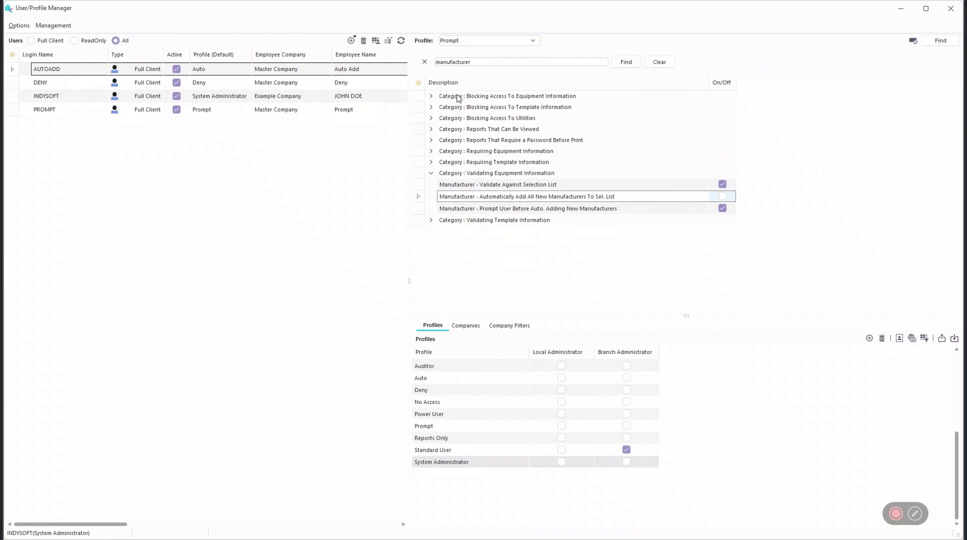
pyautogui.click(456, 142)
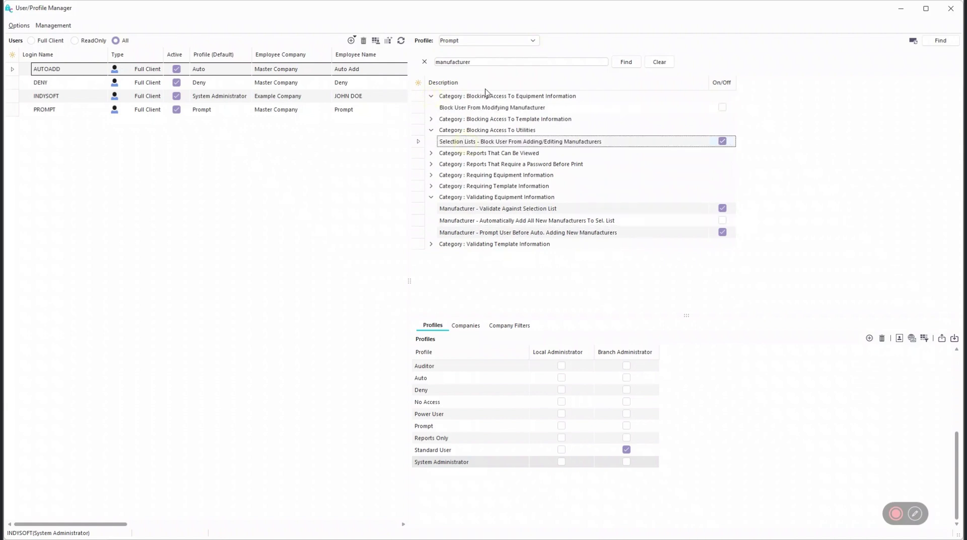
pyautogui.click(722, 141)
pyautogui.click(493, 233)
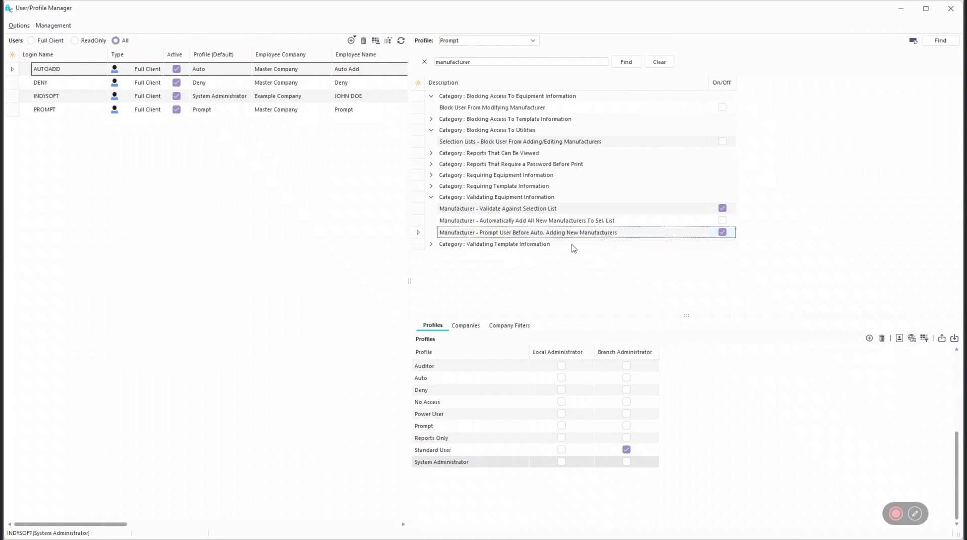
pyautogui.click(489, 210)
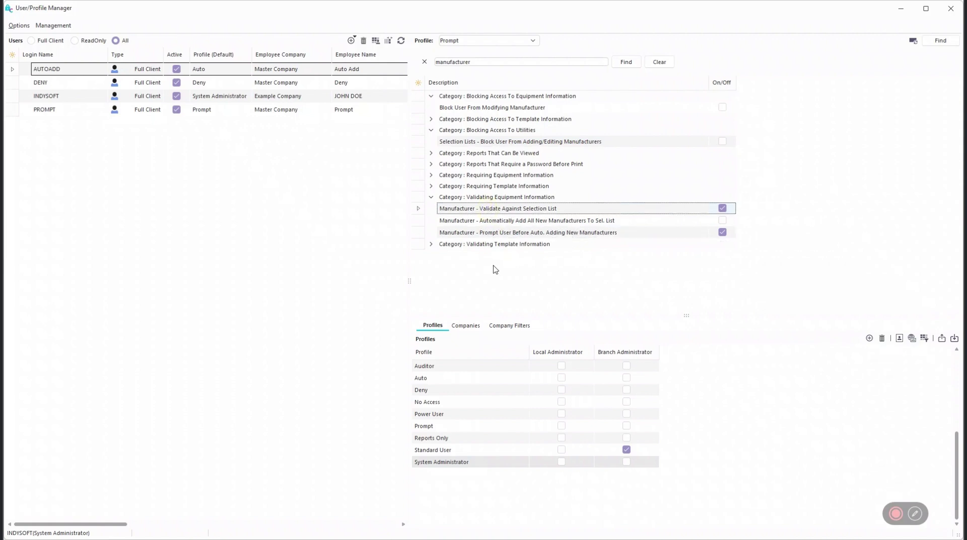
pyautogui.click(500, 236)
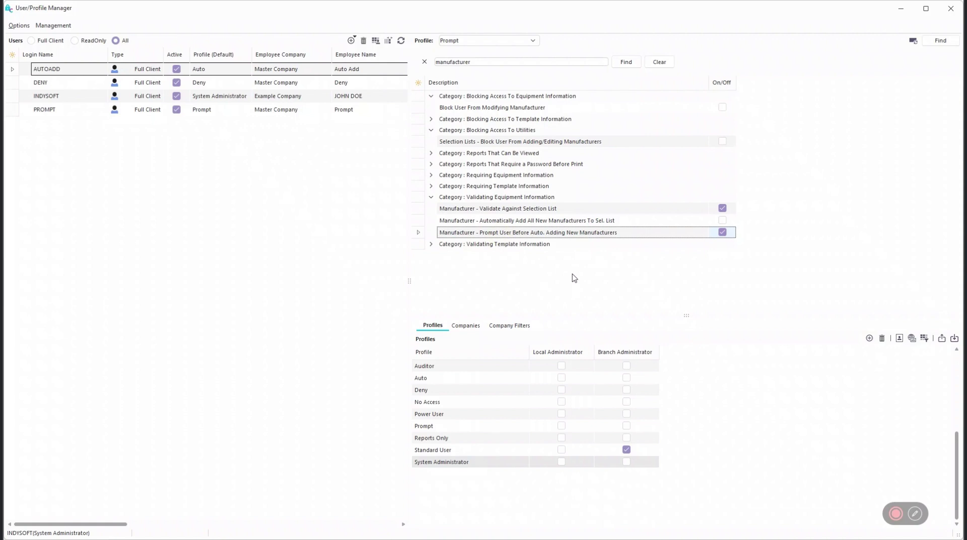
# Switch to the Deny profile and check its manufacturer block under Blocking Access To Utilities and its validation settings.
pyautogui.click(533, 41)
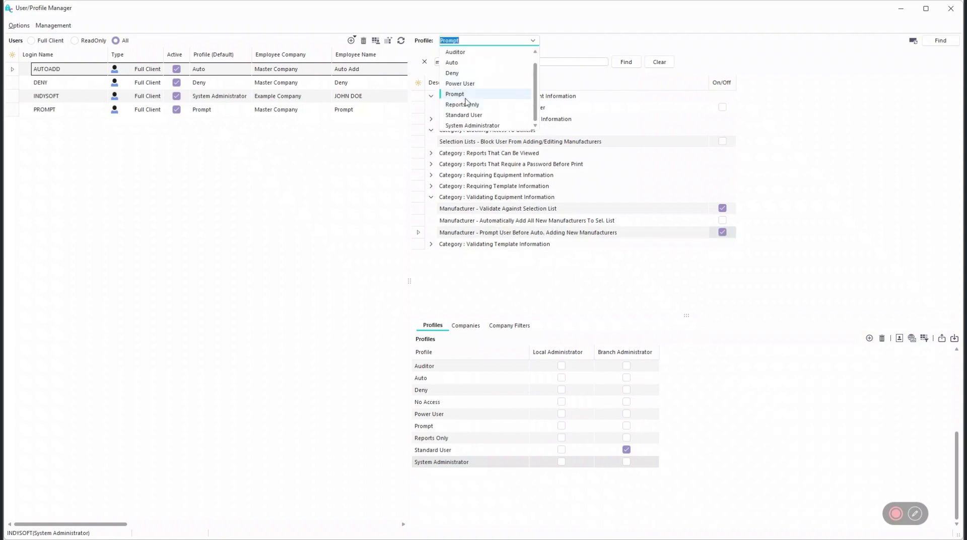
pyautogui.click(468, 74)
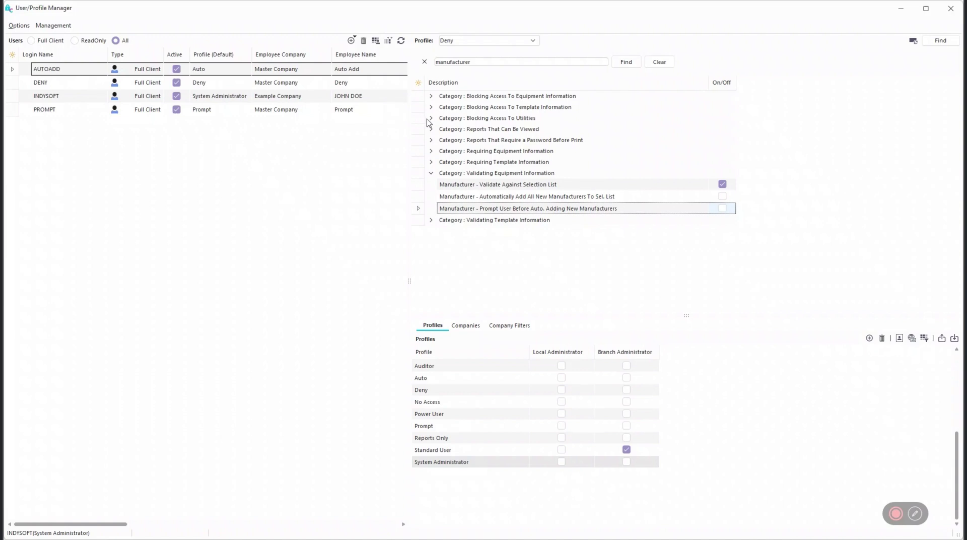
pyautogui.click(512, 132)
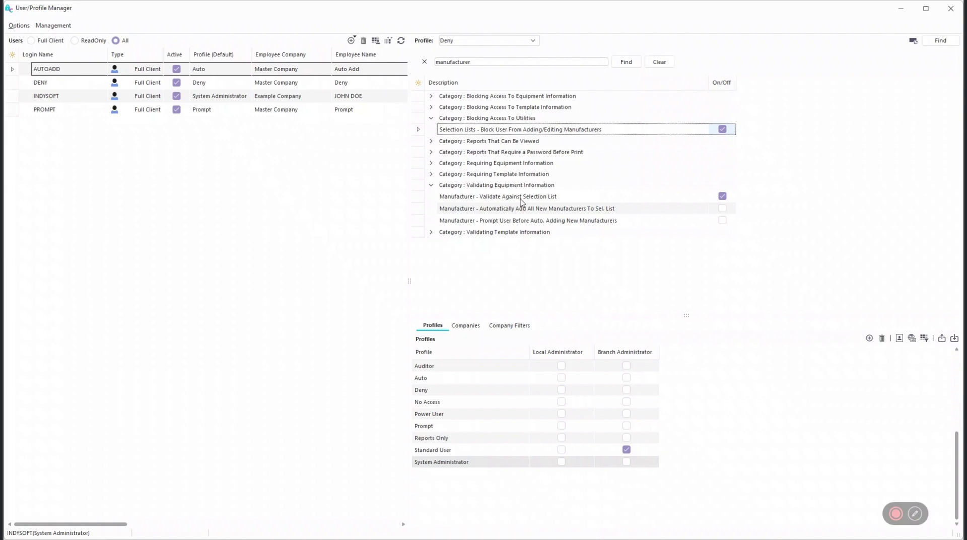
pyautogui.click(521, 199)
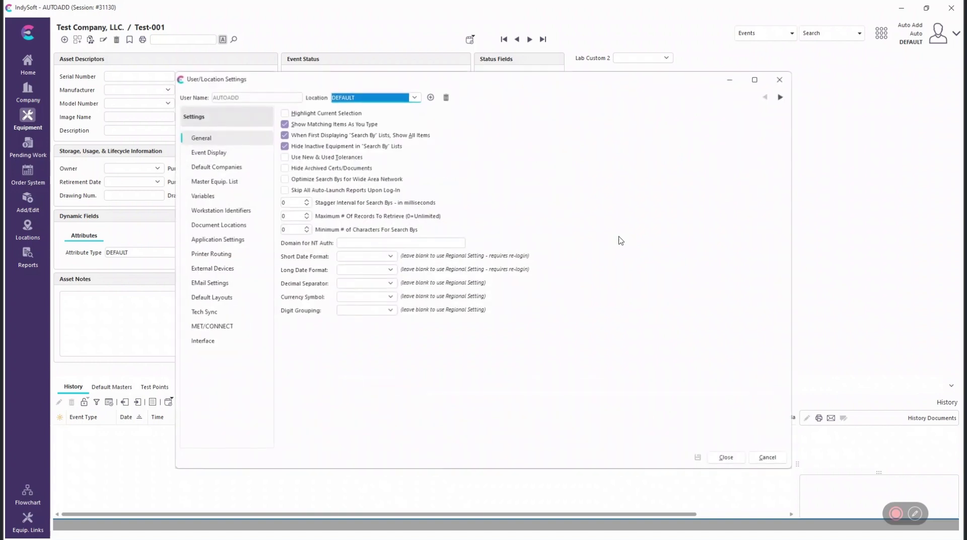
# Check the AUTOADD user's Default Companies setting for Manuf./Model #, view the available companies, and leave without saving.
pyautogui.click(207, 168)
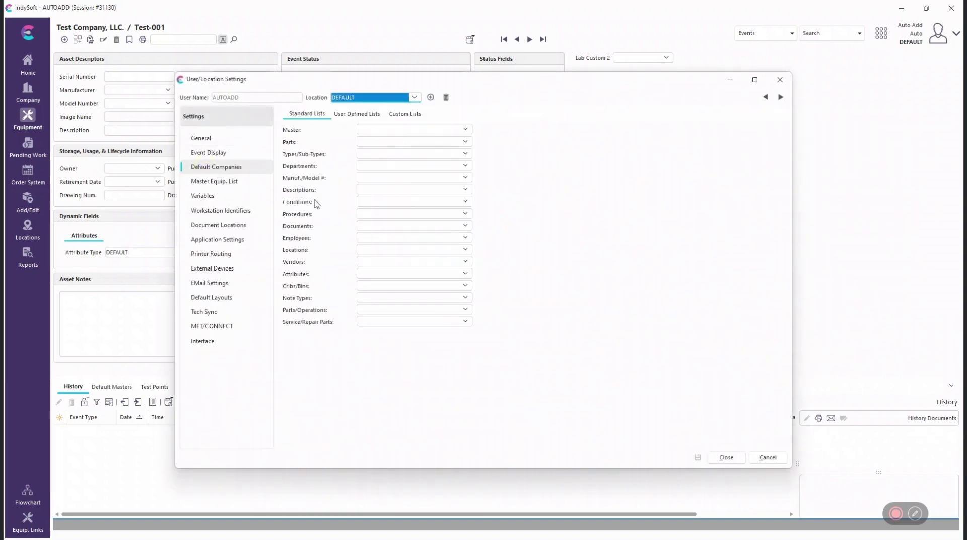
pyautogui.click(382, 178)
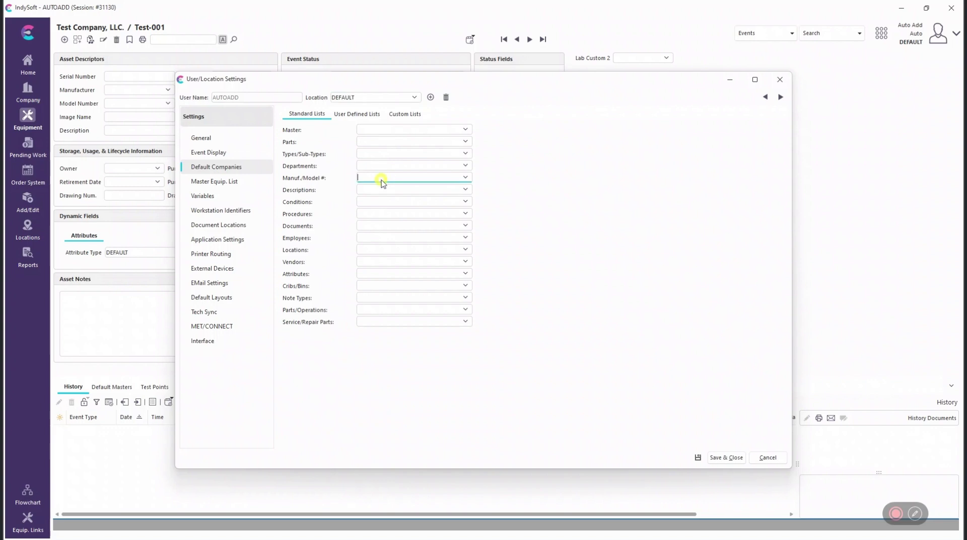
pyautogui.click(464, 178)
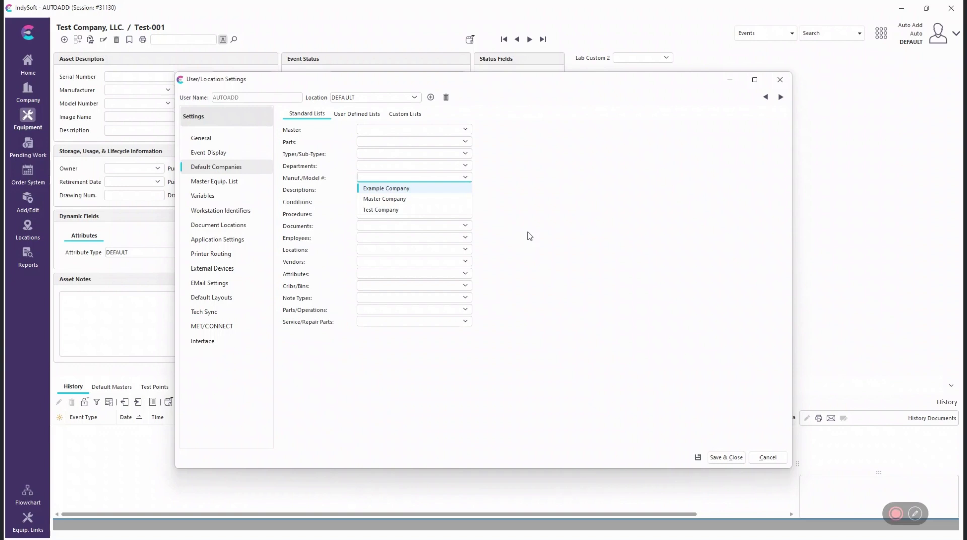
pyautogui.click(501, 237)
pyautogui.click(761, 457)
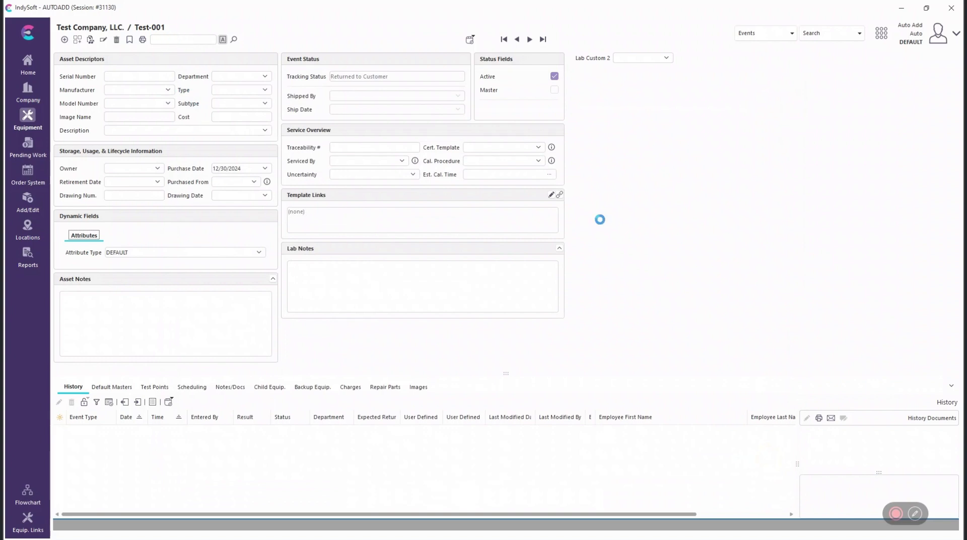
# Set the manufacturer of equipment Test-001 to Fluke and its model number to 77, and save the record.
pyautogui.click(170, 91)
pyautogui.click(163, 103)
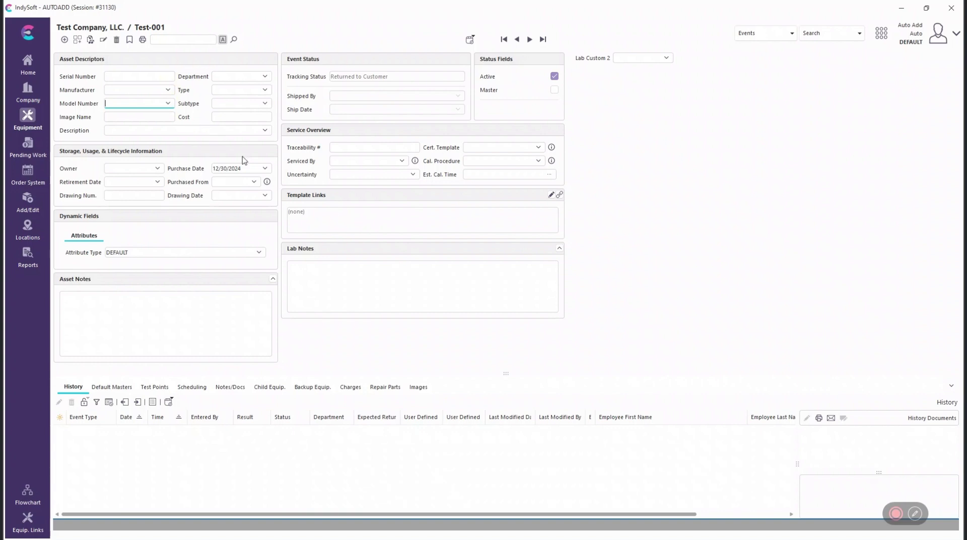
pyautogui.click(113, 88)
pyautogui.write('Fluke')
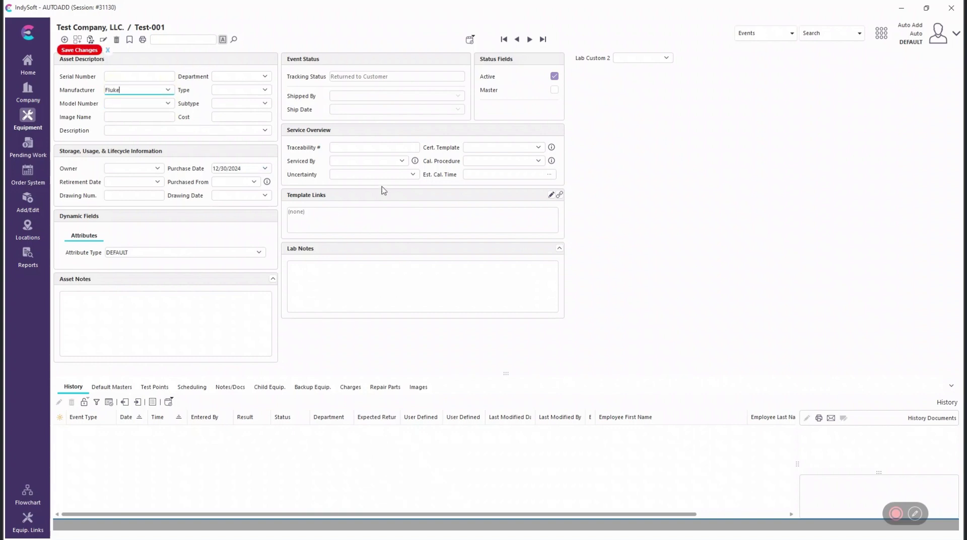
pyautogui.press('Tab')
pyautogui.write('77')
pyautogui.click(80, 51)
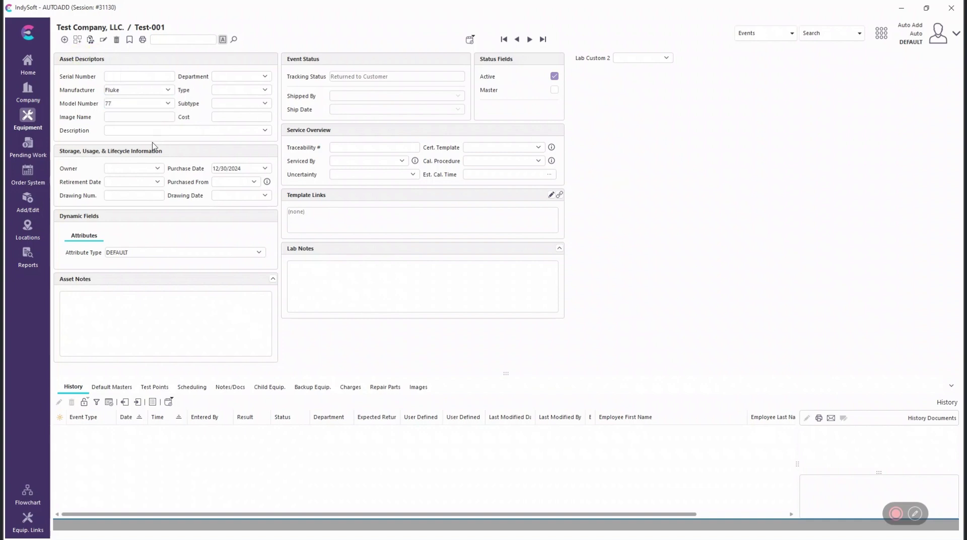
# Check the manufacturer and model number choices offered on the saved Test-001 record.
pyautogui.click(167, 90)
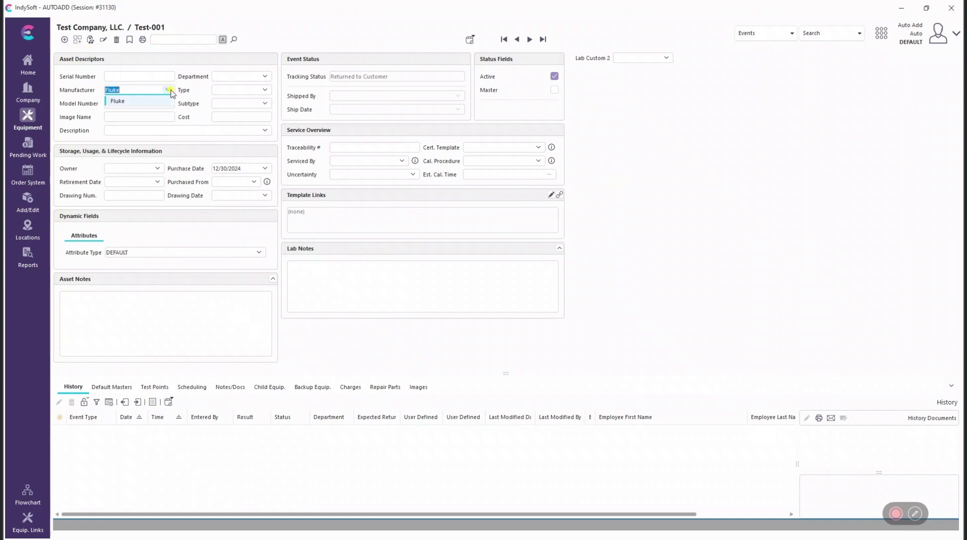
pyautogui.click(168, 90)
pyautogui.click(169, 104)
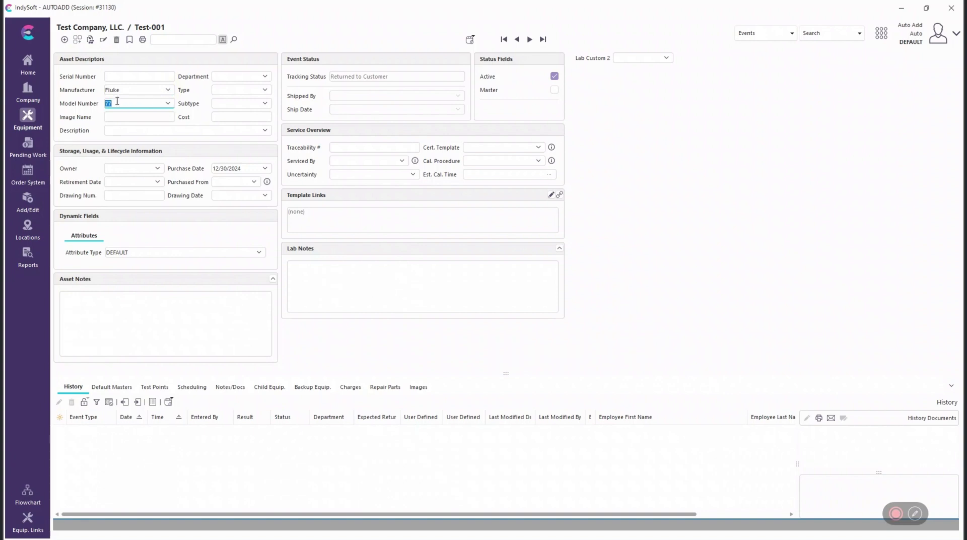
# Check Test Company's Manufacturers and Model Numbers lists in Add/Edit and return to the Test-001 equipment record.
pyautogui.click(31, 201)
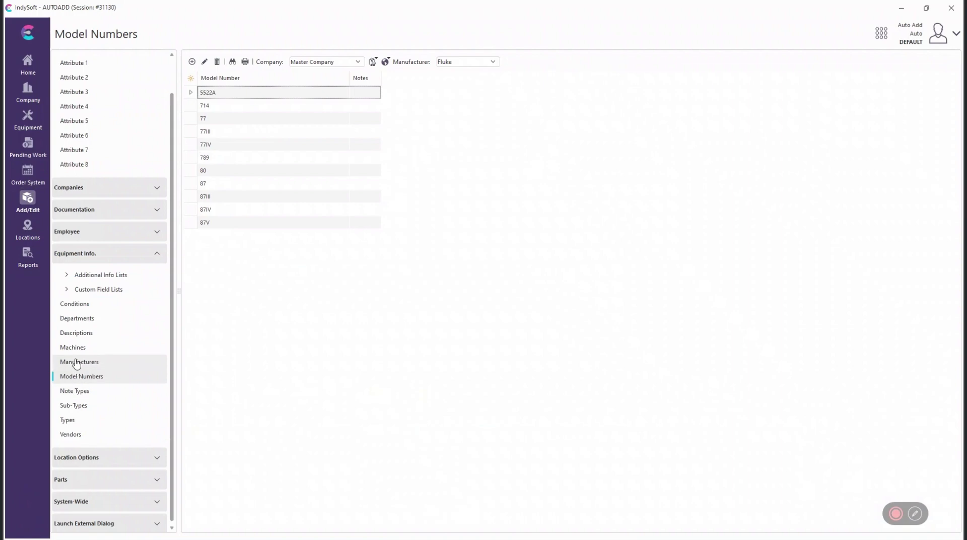
pyautogui.click(77, 363)
pyautogui.click(217, 96)
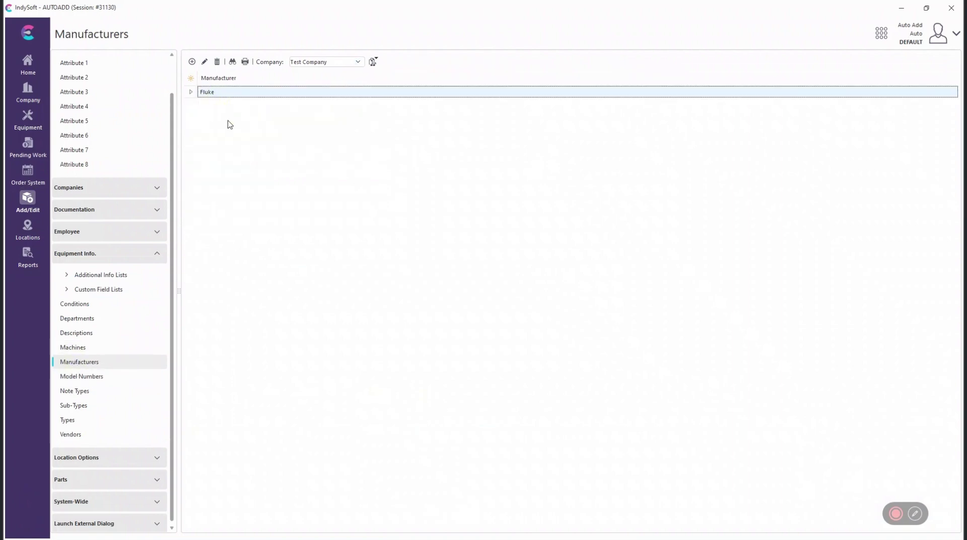
pyautogui.click(89, 378)
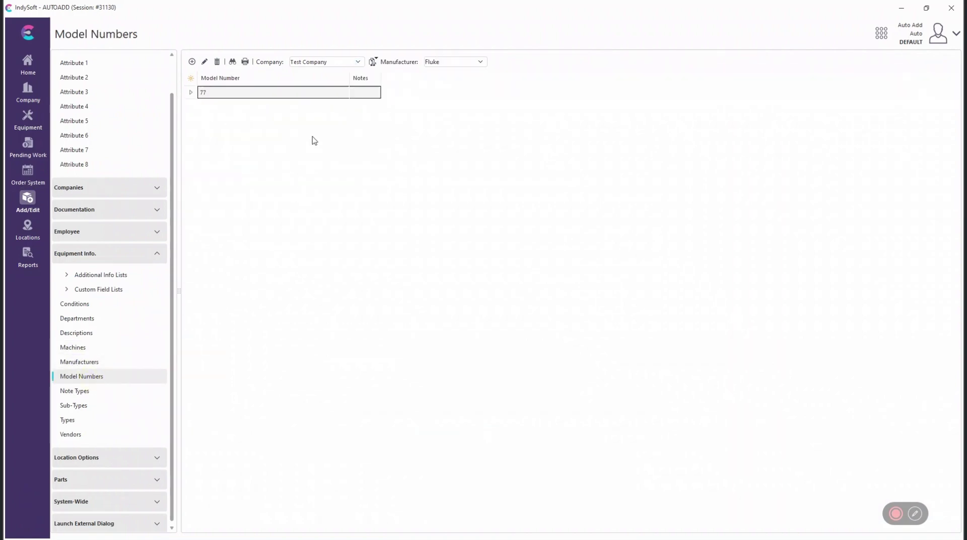
pyautogui.click(217, 95)
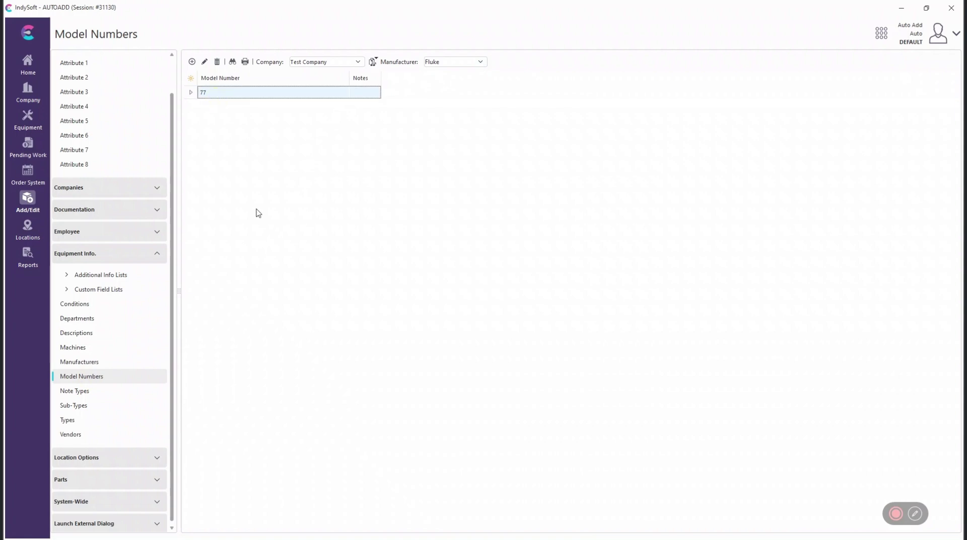
pyautogui.click(28, 115)
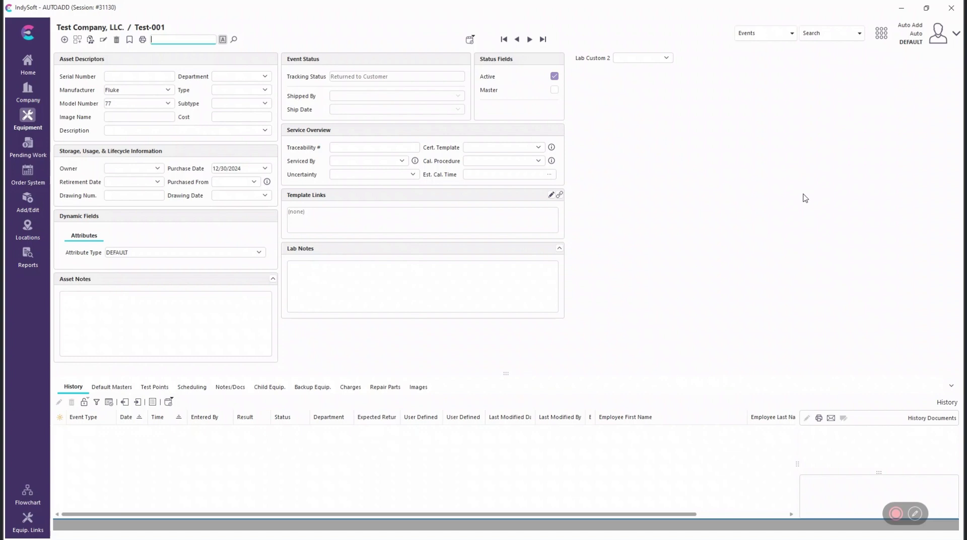
pyautogui.click(896, 513)
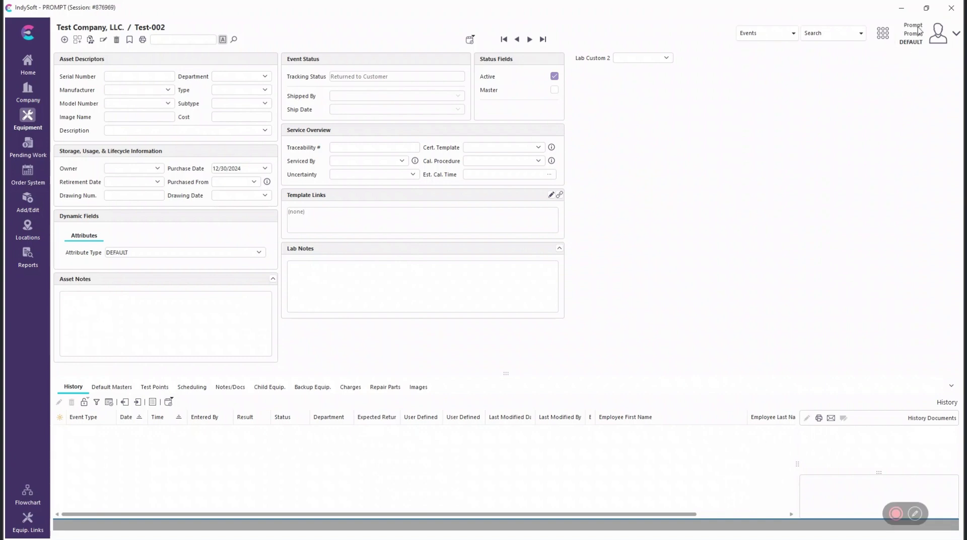
# View the manufacturer choices on equipment Test-002 and try to enter Keysight as its manufacturer.
pyautogui.click(168, 89)
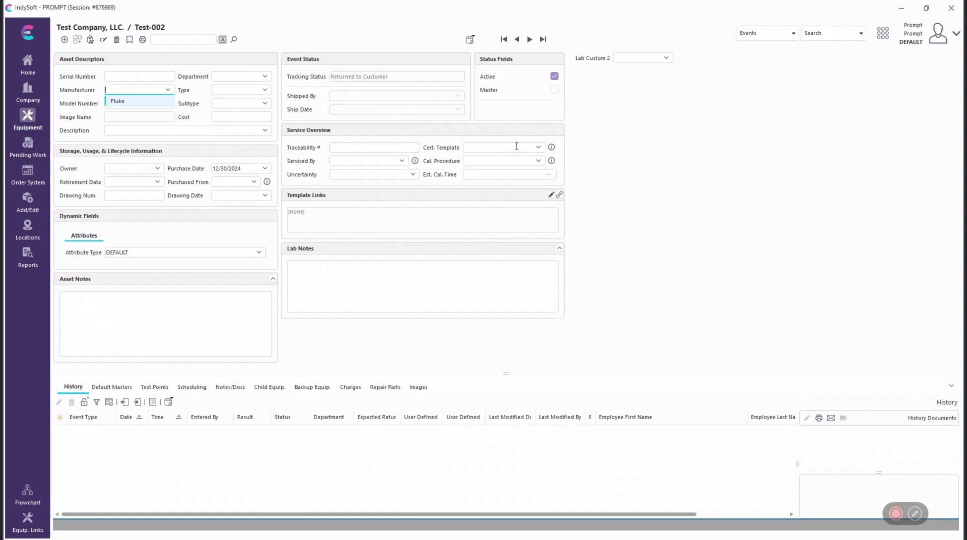
pyautogui.click(660, 163)
pyautogui.click(125, 91)
pyautogui.write('Keysight')
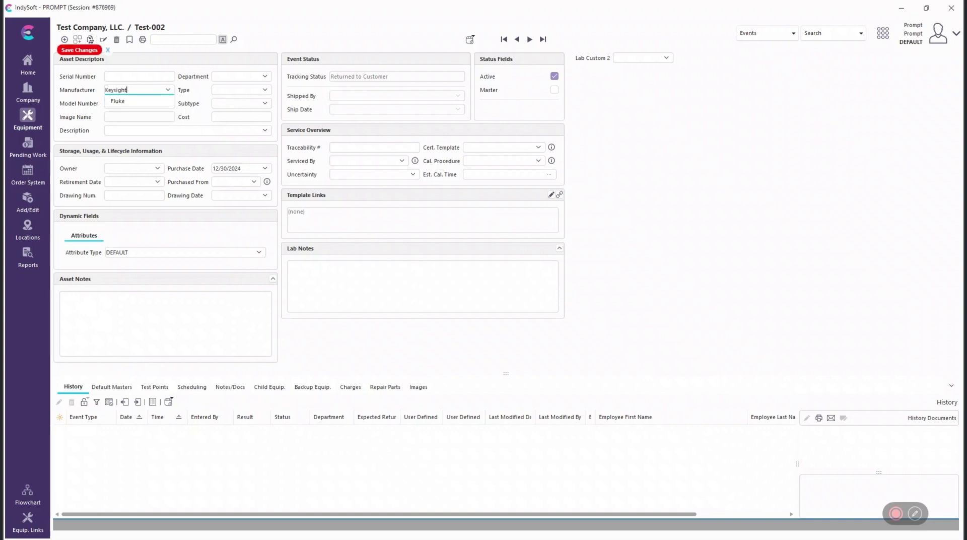
pyautogui.click(681, 170)
# Set the manufacturer of Test-002 to Fluke and try to enter 87 as its model number.
pyautogui.click(168, 90)
pyautogui.click(136, 102)
pyautogui.click(151, 104)
pyautogui.write('87')
pyautogui.press('Tab')
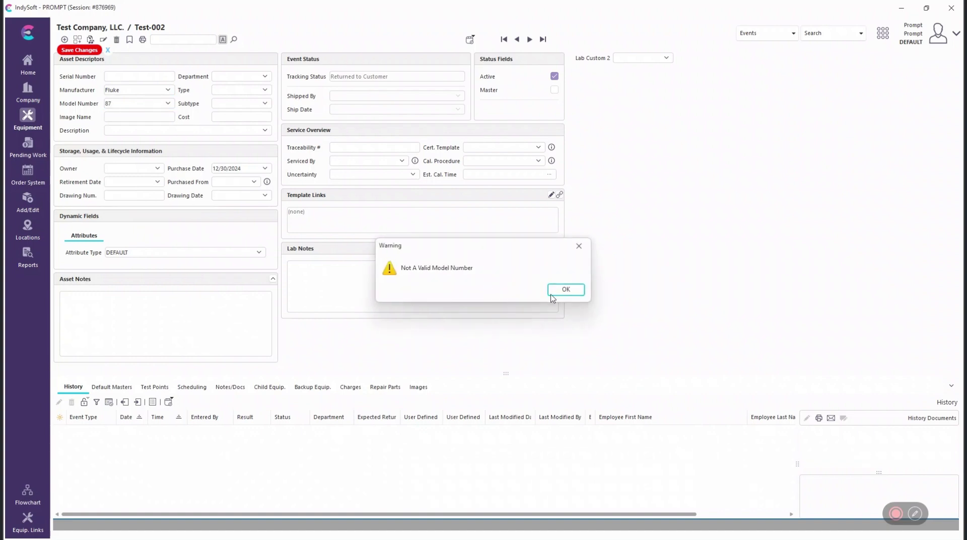
pyautogui.click(566, 296)
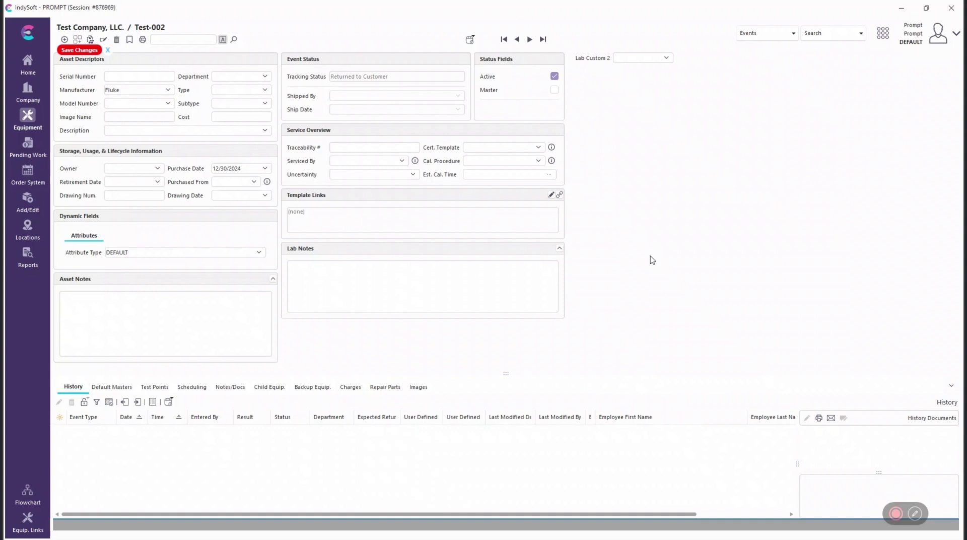
pyautogui.click(895, 518)
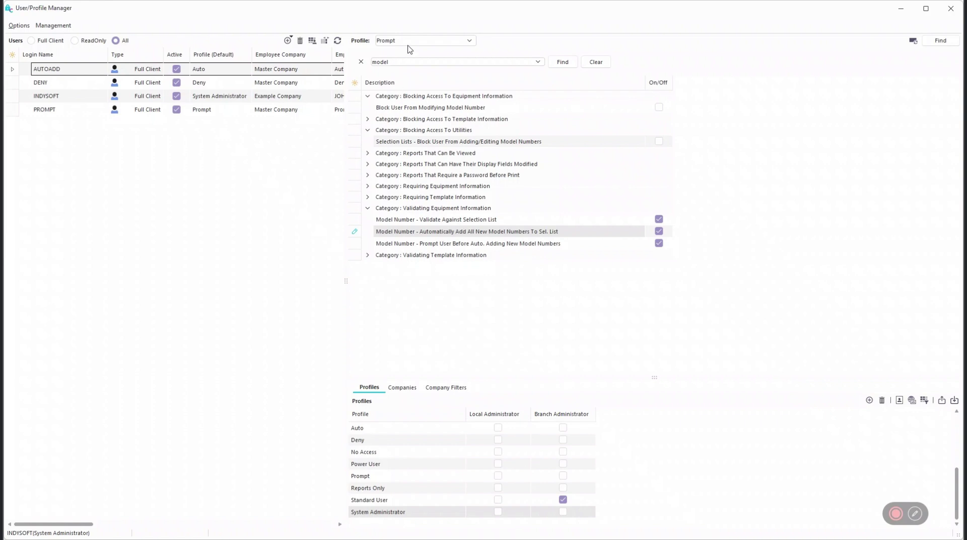
# Review the Prompt profile's model number settings for validating against the selection list, automatically adding new ones, and prompting beforehand.
pyautogui.click(435, 221)
pyautogui.click(433, 244)
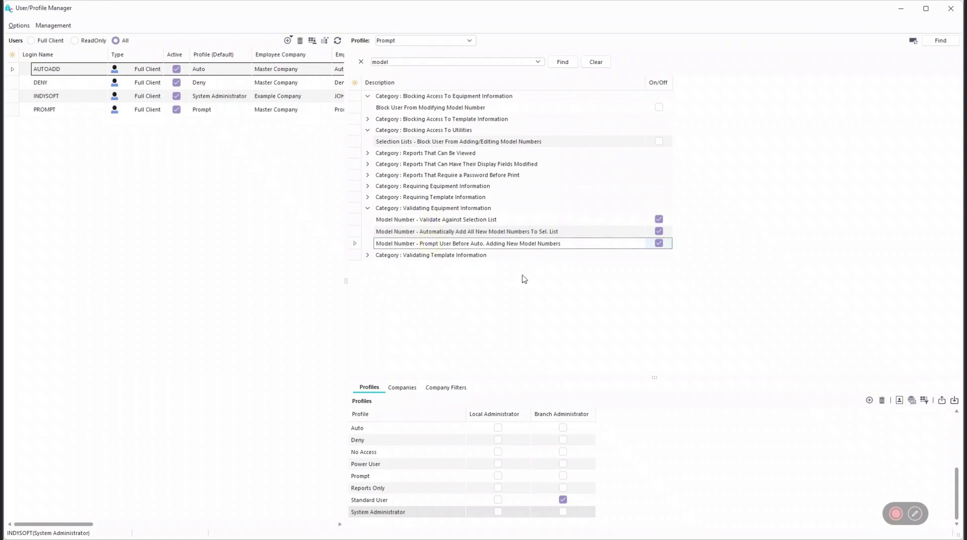
pyautogui.click(488, 235)
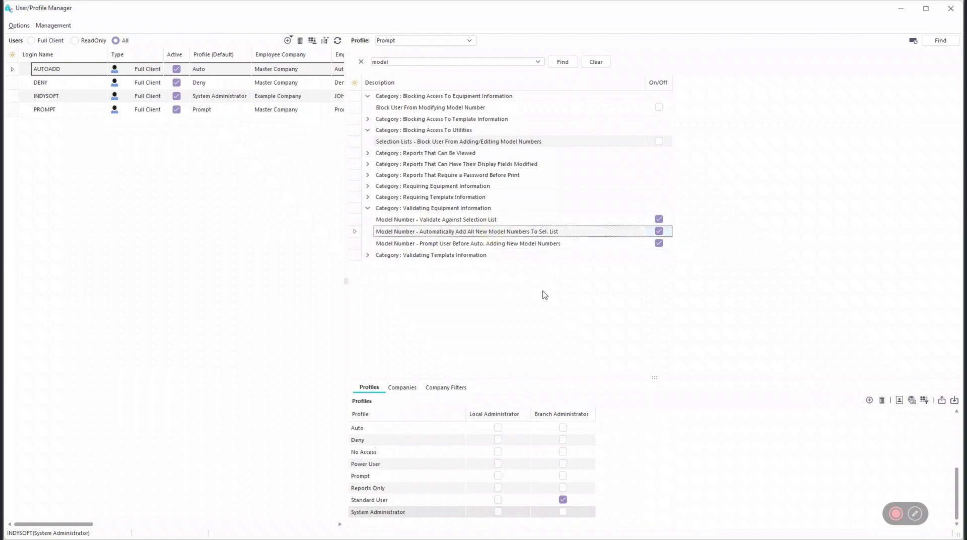
pyautogui.click(506, 244)
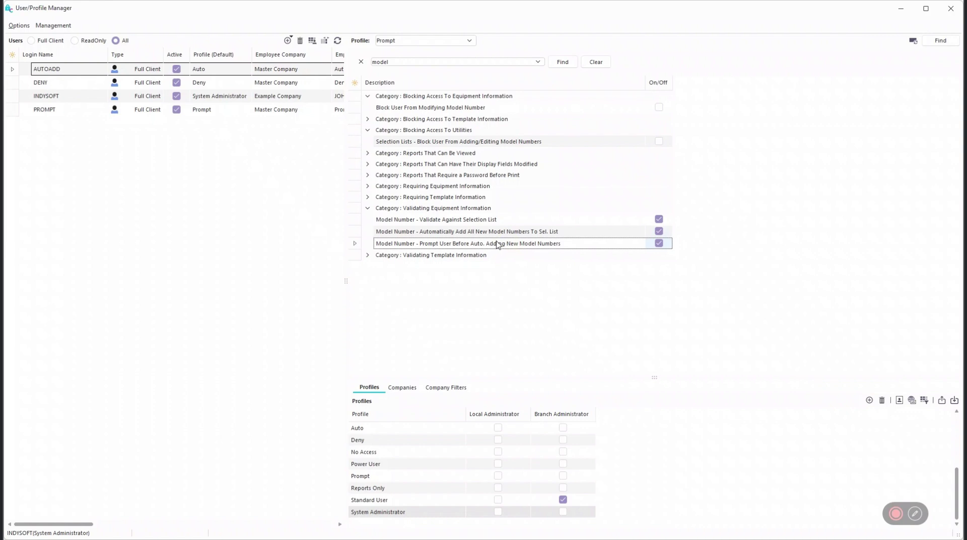
pyautogui.click(470, 220)
pyautogui.click(469, 232)
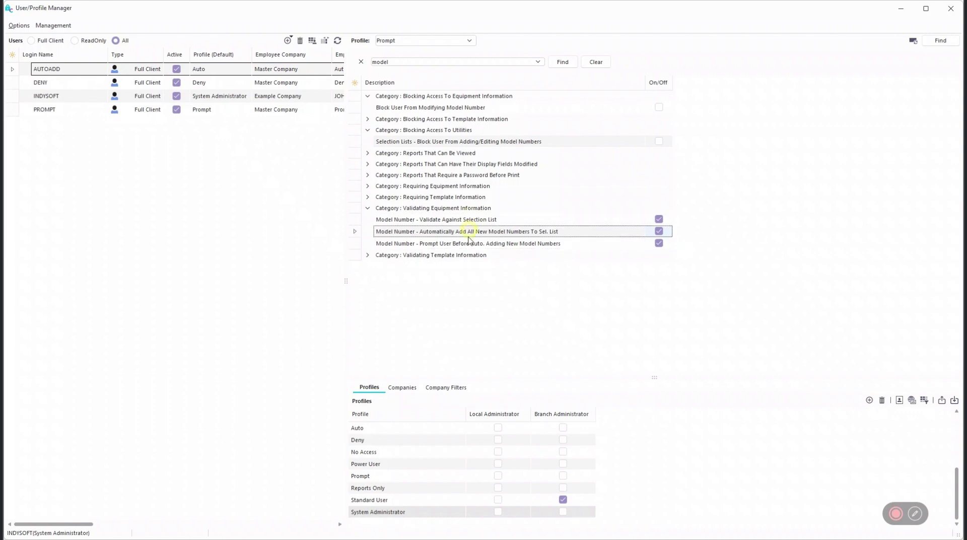
# Compare the Prompt profile's three model number validation options with its option for blocking users from adding or editing model numbers.
pyautogui.click(467, 244)
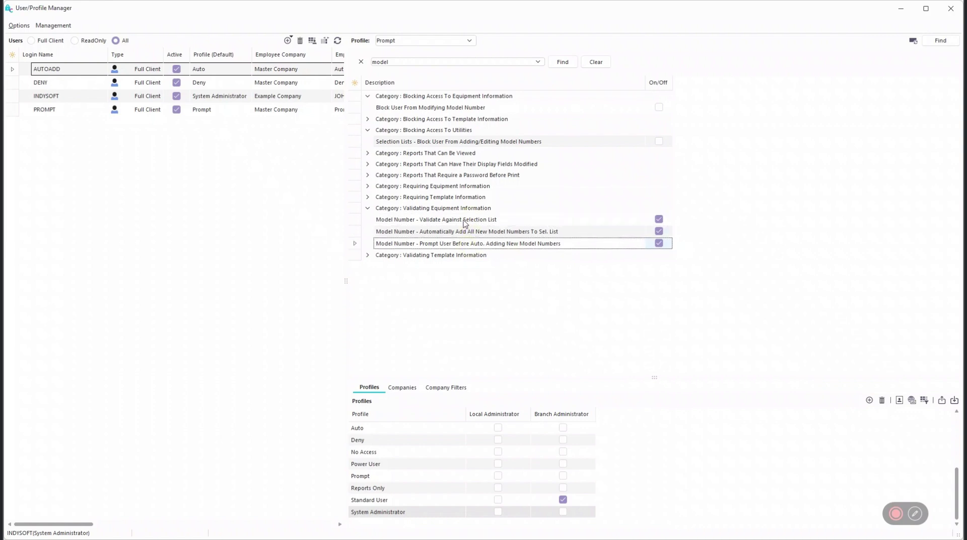
pyautogui.click(444, 225)
pyautogui.click(435, 231)
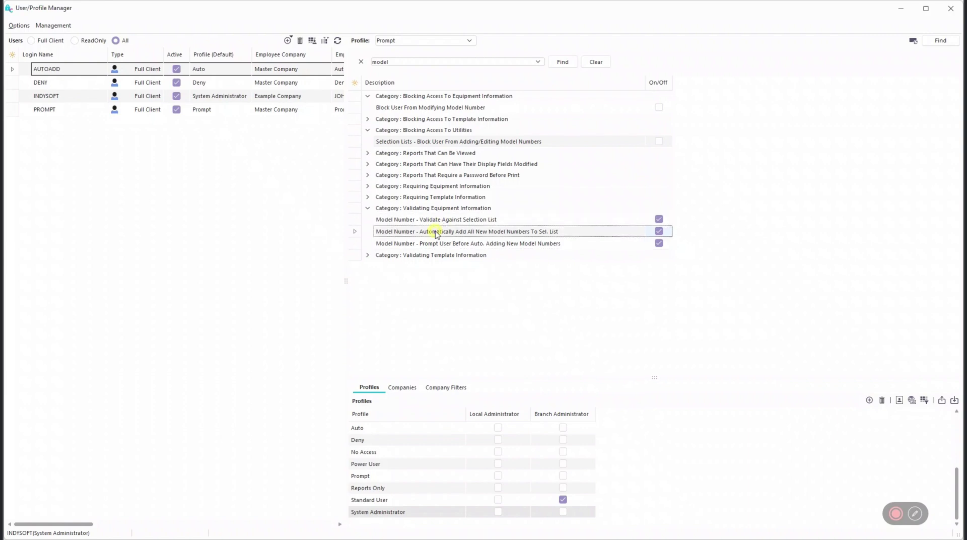
pyautogui.click(453, 220)
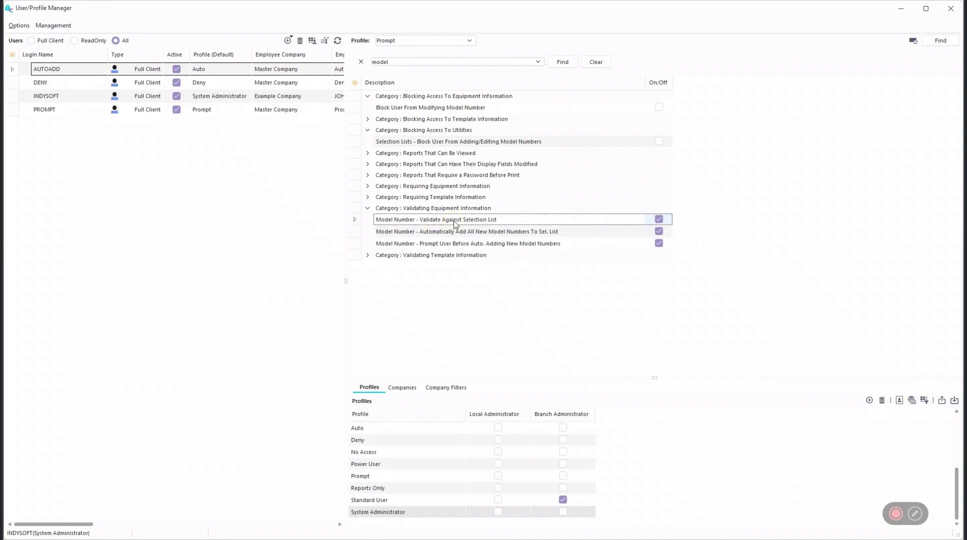
pyautogui.click(452, 244)
pyautogui.click(459, 231)
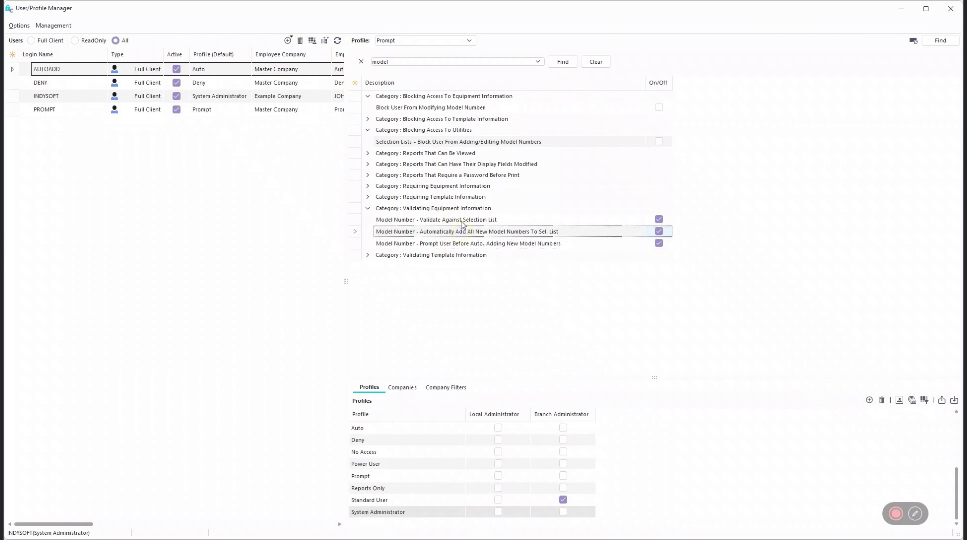
pyautogui.click(461, 221)
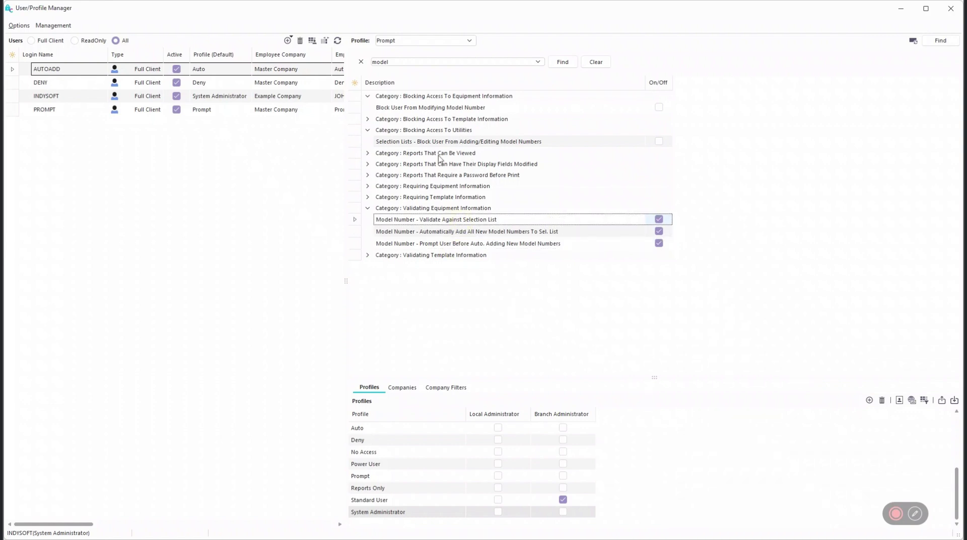
pyautogui.click(427, 145)
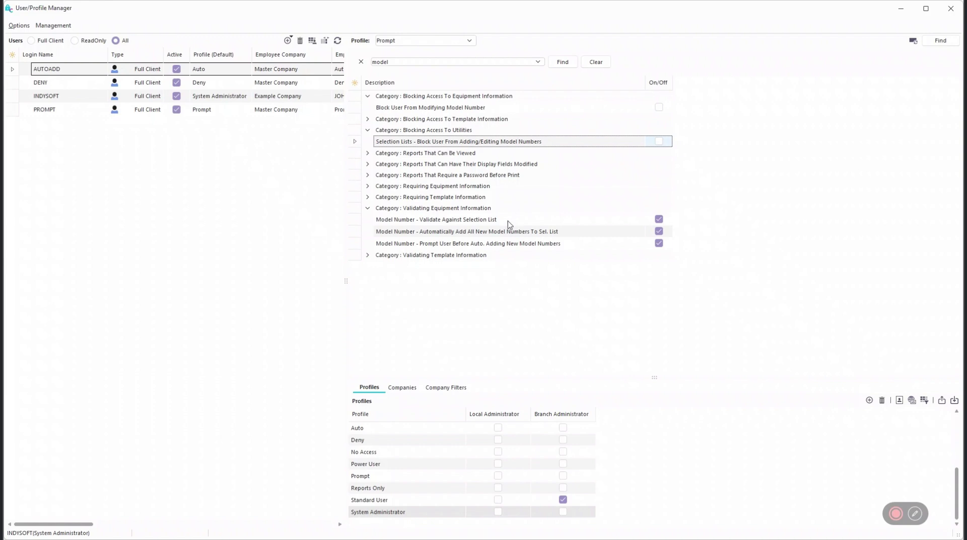
pyautogui.click(452, 235)
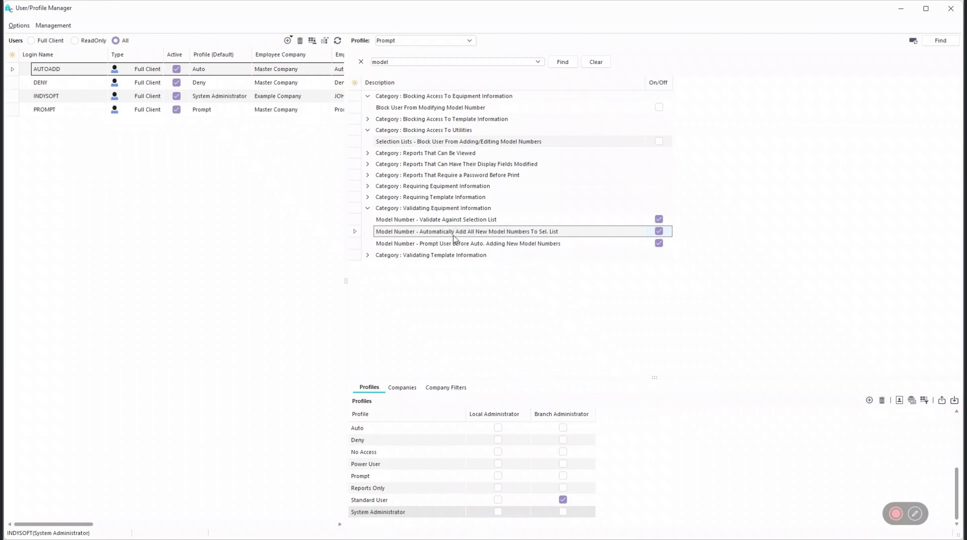
pyautogui.click(434, 246)
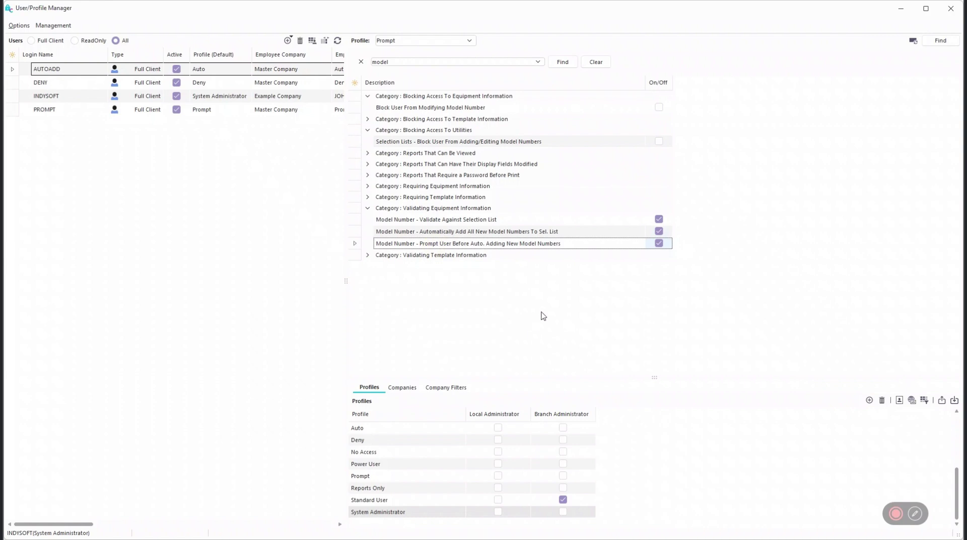
# Review the Deny profile's model number validation and selection list blocking options, and close the User/Profile Manager.
pyautogui.click(469, 40)
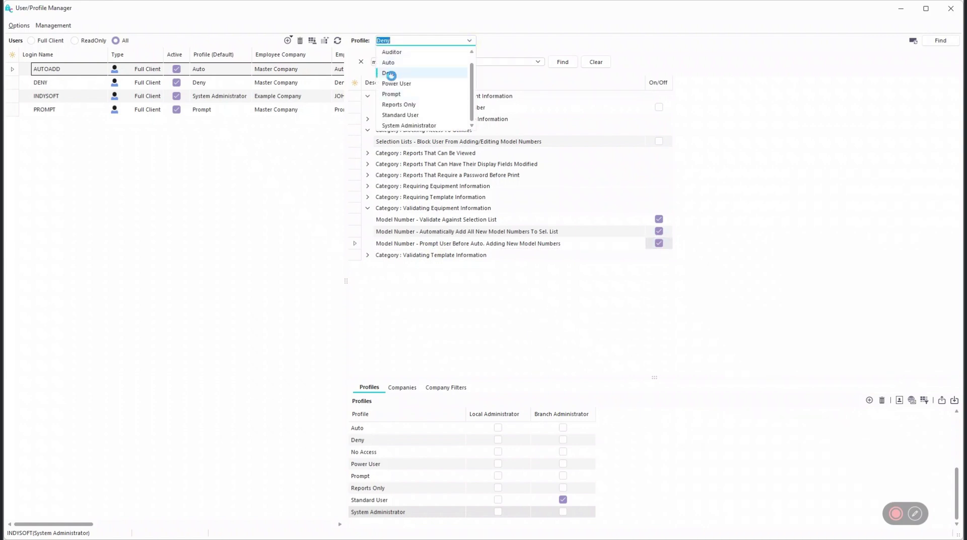
pyautogui.click(395, 75)
pyautogui.click(440, 199)
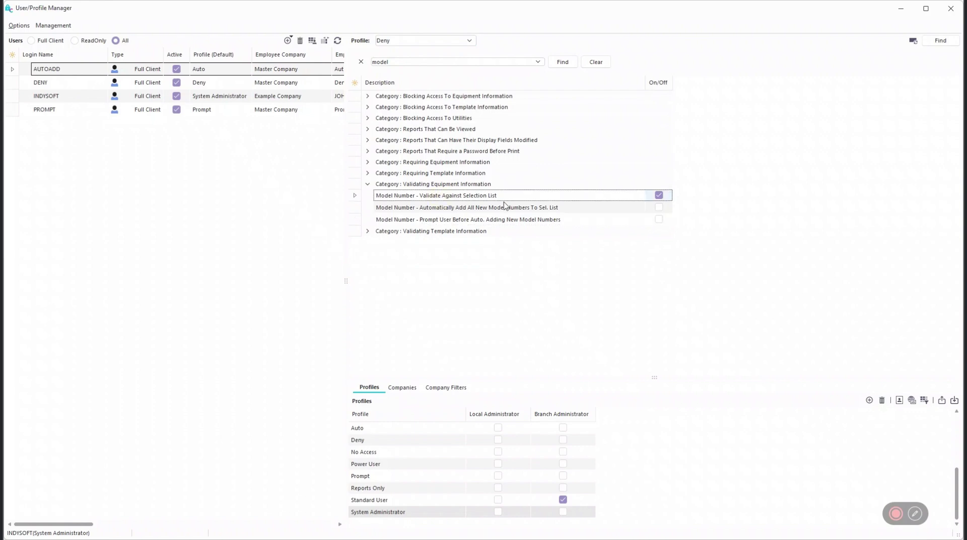
pyautogui.click(367, 118)
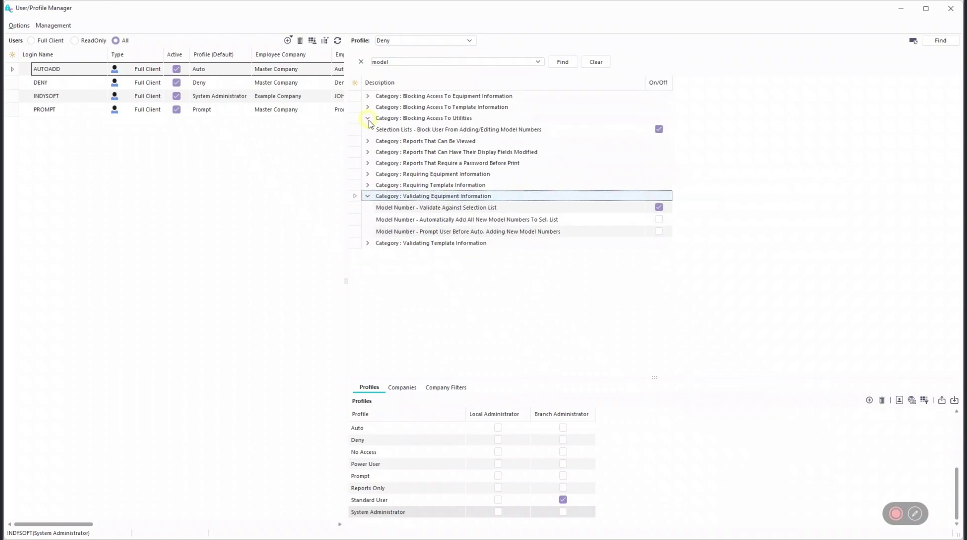
pyautogui.click(437, 209)
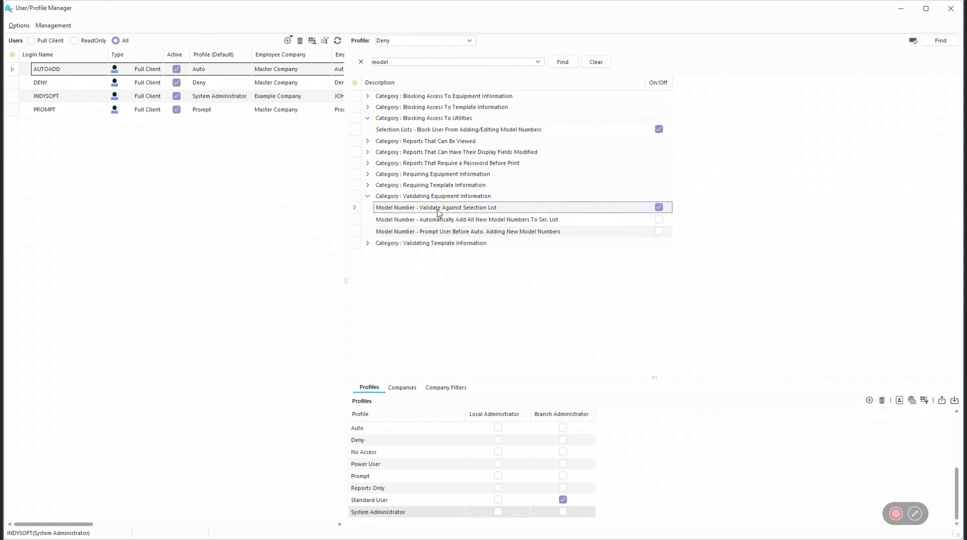
pyautogui.click(429, 132)
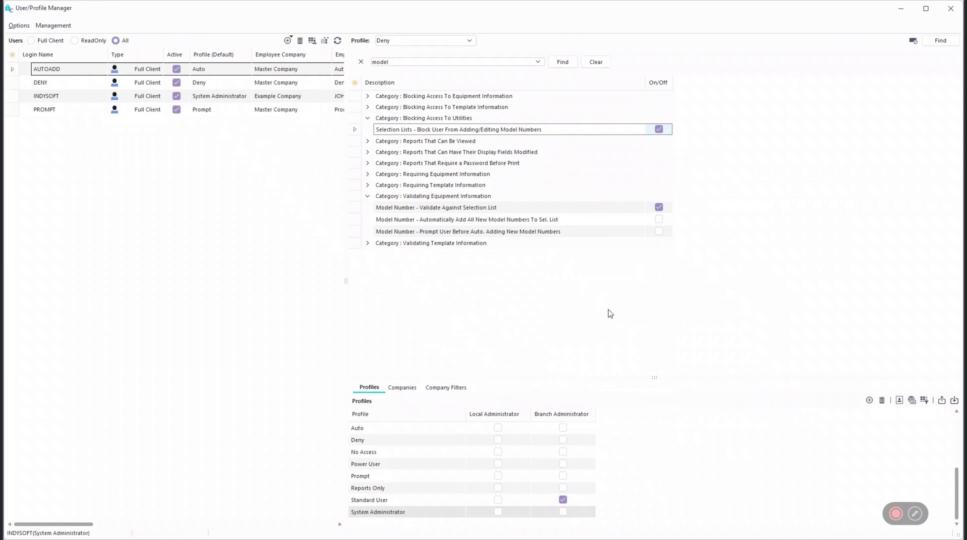
pyautogui.click(950, 9)
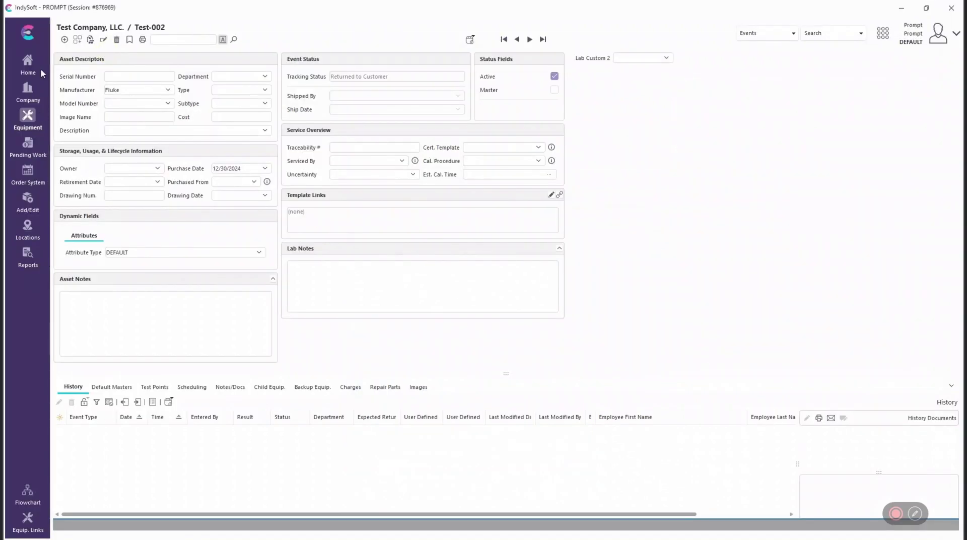
# Set the manufacturer of Test-002 to Keysight and agree to add it to the manufacturer list.
pyautogui.click(26, 39)
pyautogui.click(41, 40)
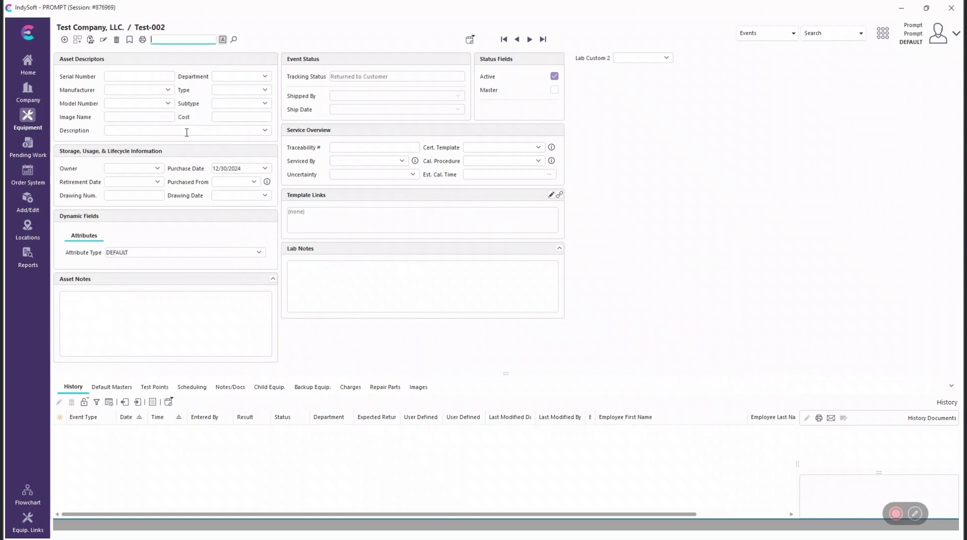
pyautogui.click(146, 91)
pyautogui.write('Key')
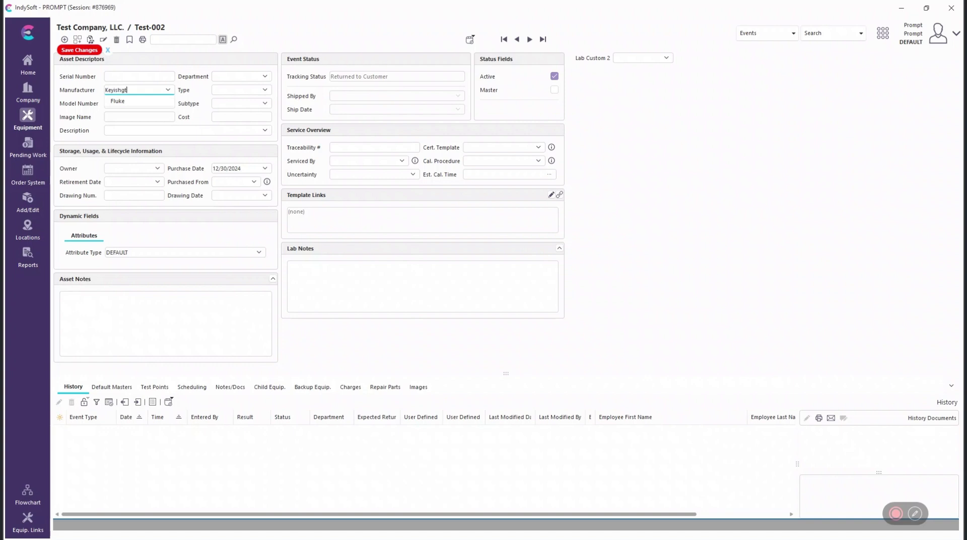
pyautogui.write('ishg')
pyautogui.press('BackSpace')
pyautogui.press('BackSpace')
pyautogui.press('BackSpace')
pyautogui.press('BackSpace')
pyautogui.write('si')
pyautogui.press('Tab')
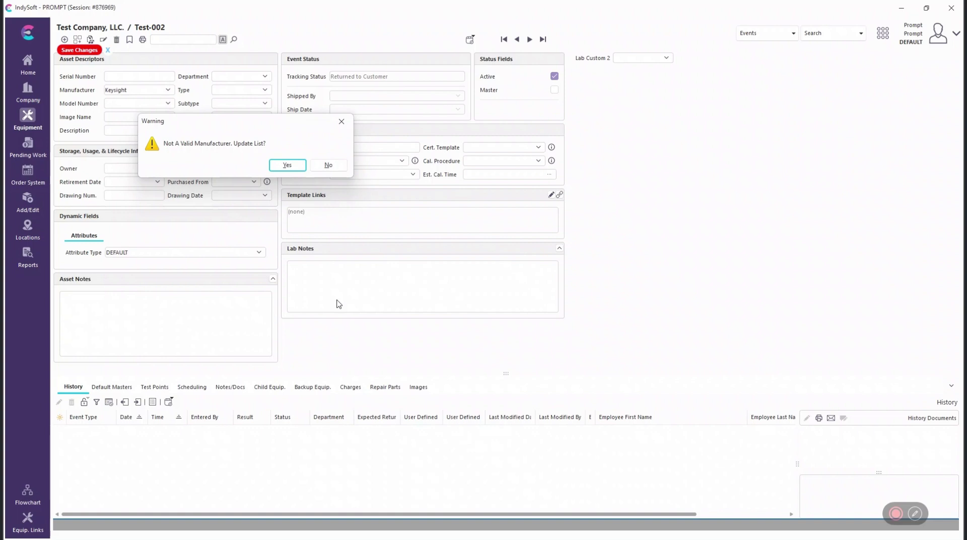
pyautogui.click(287, 165)
# Enter 34401A as Test-002's model number, decline the list update once, accept it on re-entry, and save the record.
pyautogui.moveTo(455, 255); pyautogui.dragTo(189, 134)
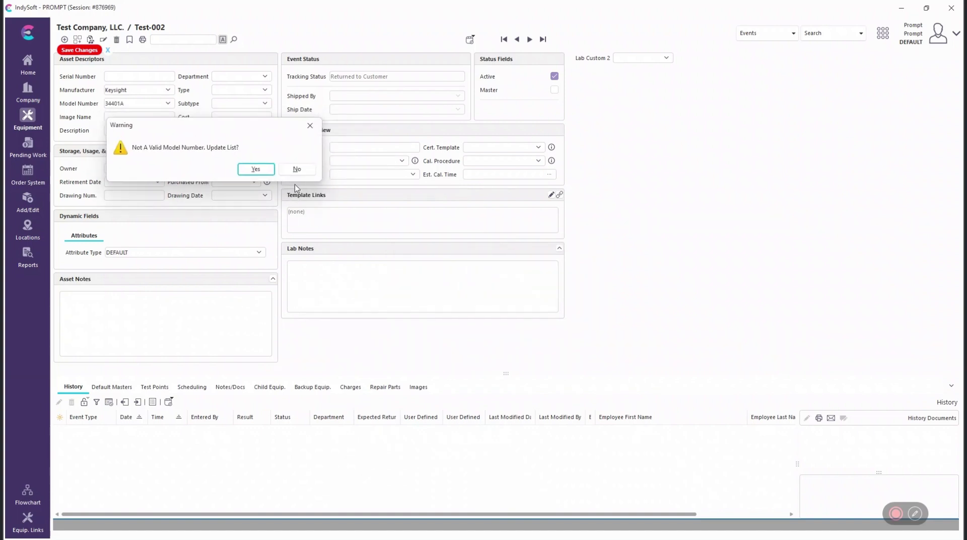
pyautogui.click(297, 169)
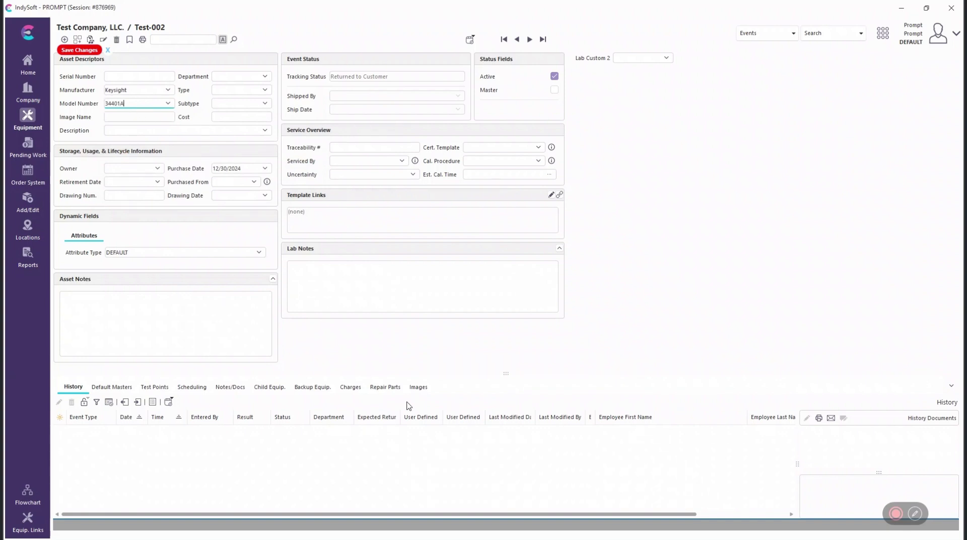
pyautogui.press('Tab')
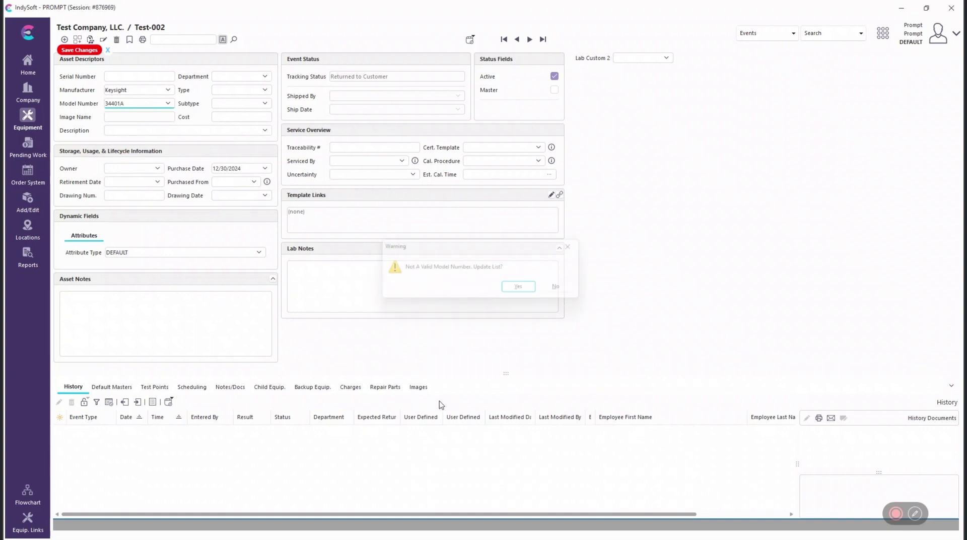
pyautogui.click(524, 289)
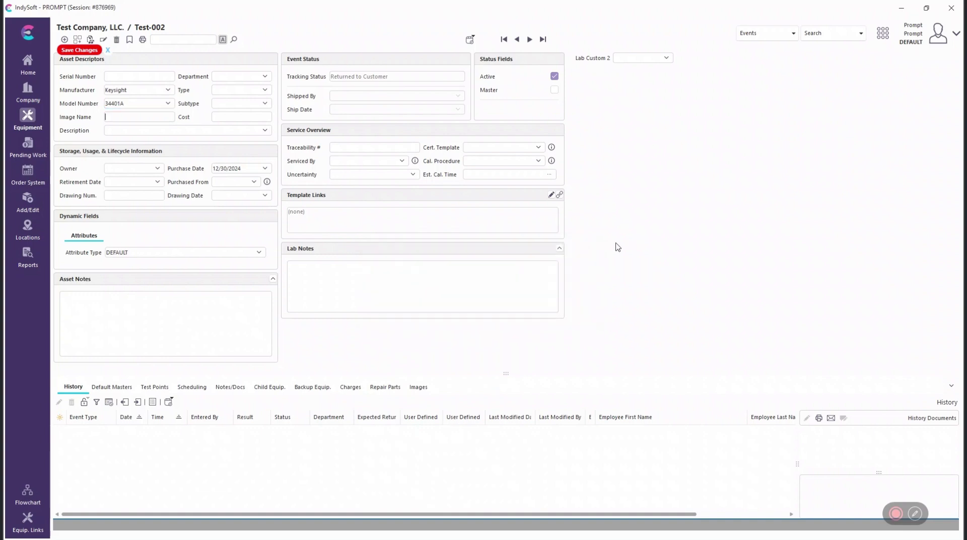
pyautogui.click(64, 49)
# Check Test Company's Manufacturers list and its Keysight model numbers in Add/Edit, and return to the Test-002 record.
pyautogui.click(28, 199)
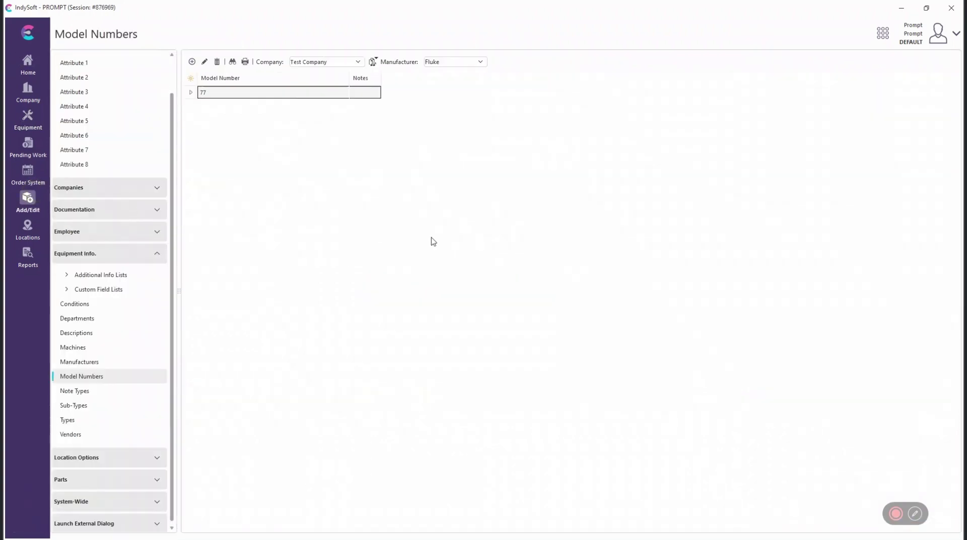
pyautogui.click(104, 361)
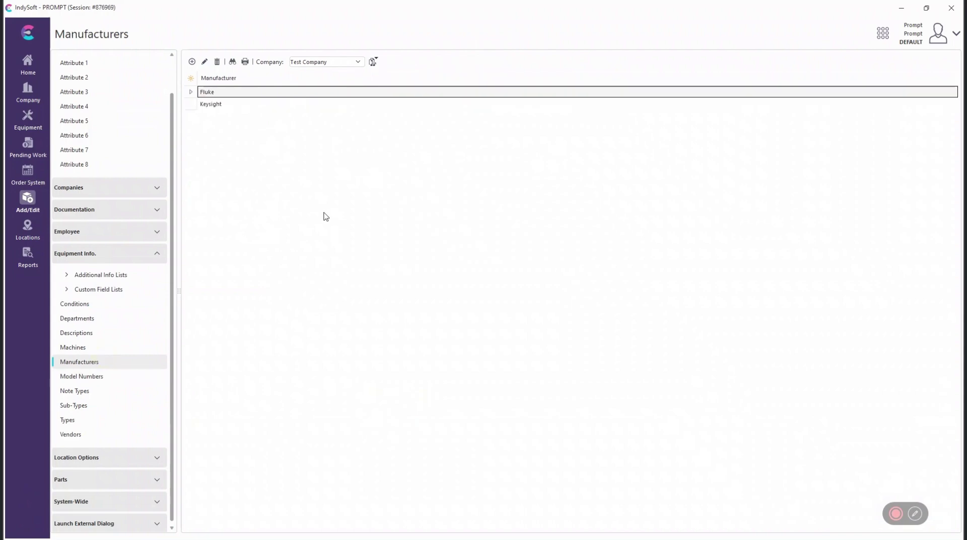
pyautogui.click(215, 103)
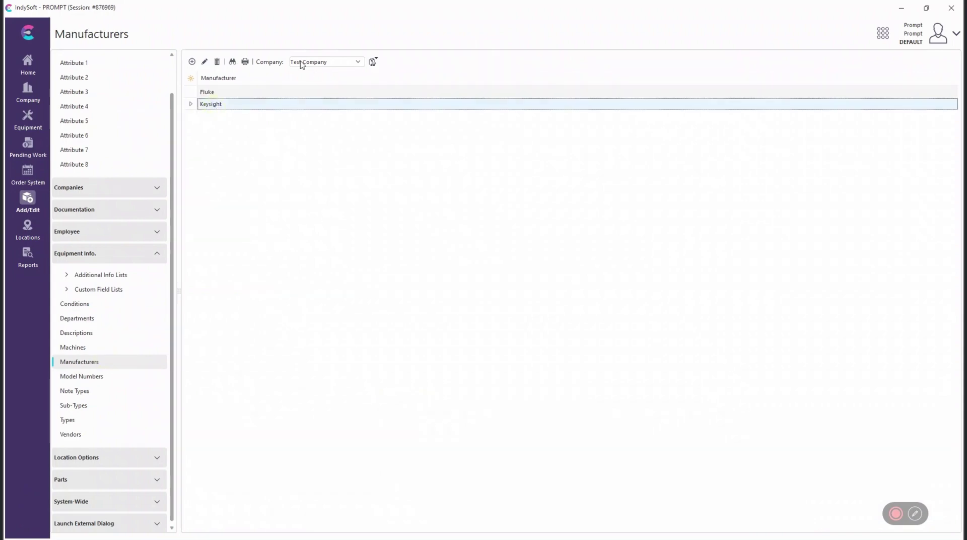
pyautogui.click(87, 376)
pyautogui.click(442, 62)
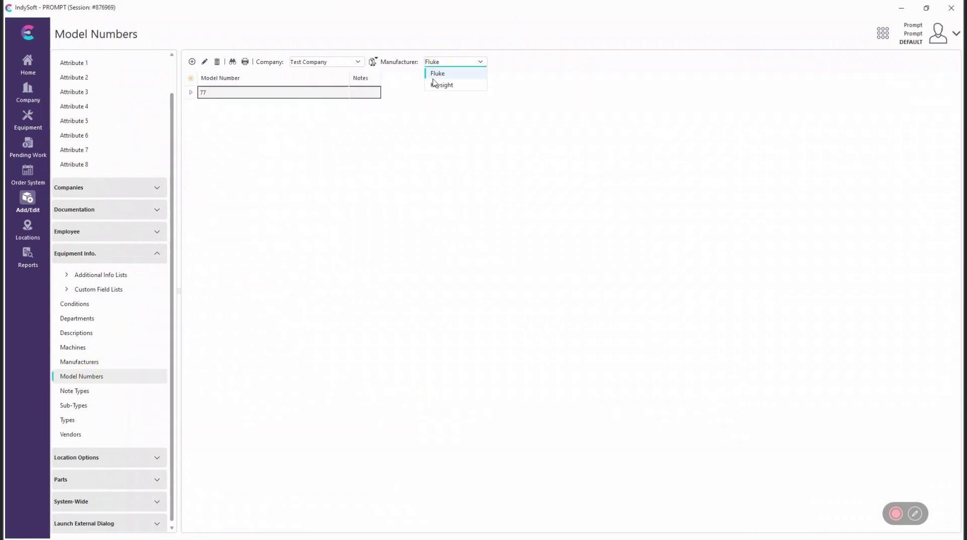
pyautogui.click(435, 86)
pyautogui.click(248, 93)
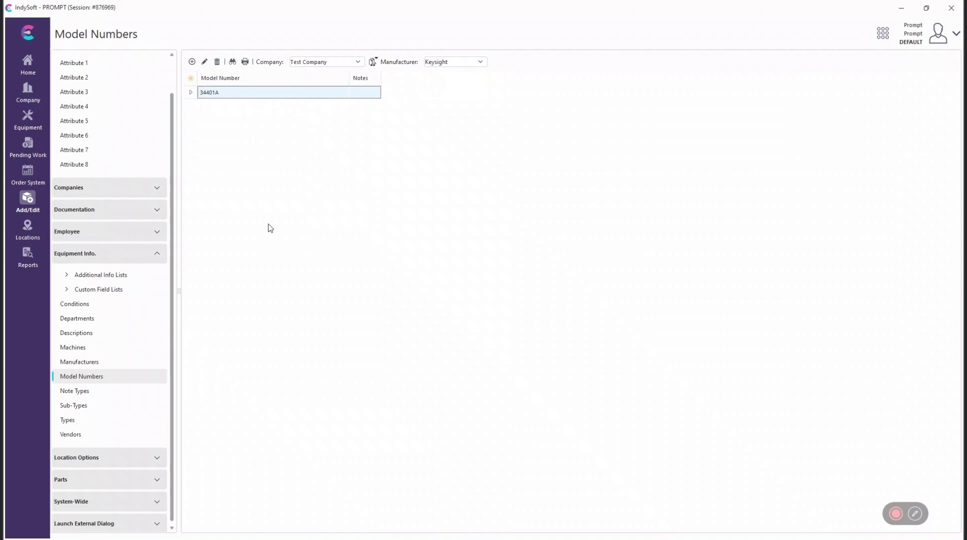
pyautogui.click(28, 119)
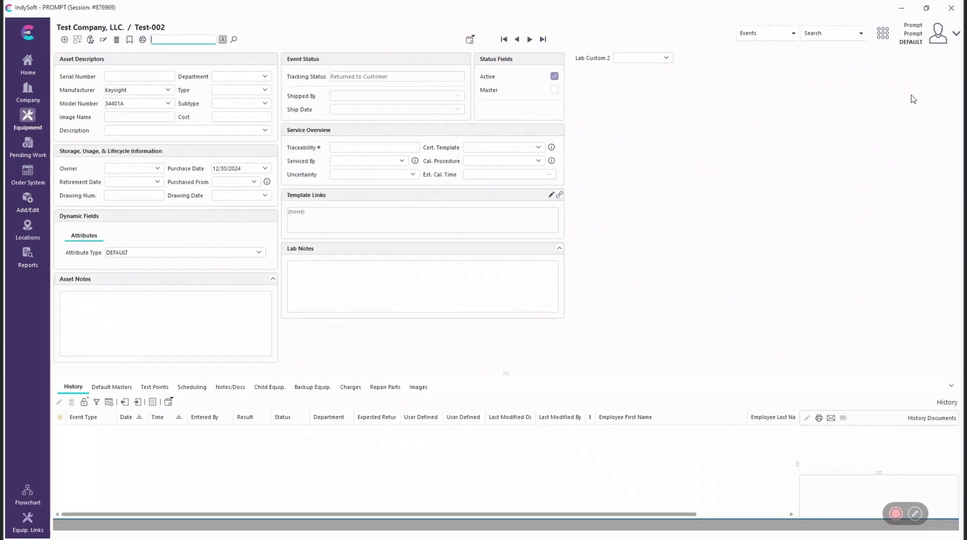
# Sign out of the Prompt account and sign in as DENY with the account password.
pyautogui.click(957, 37)
pyautogui.click(879, 58)
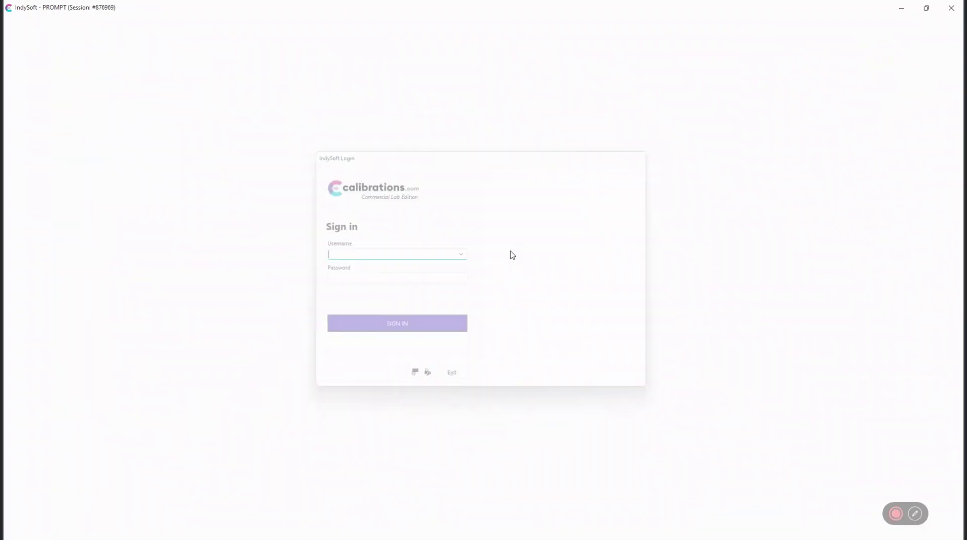
pyautogui.write('deny')
pyautogui.press('Tab')
pyautogui.write('***')
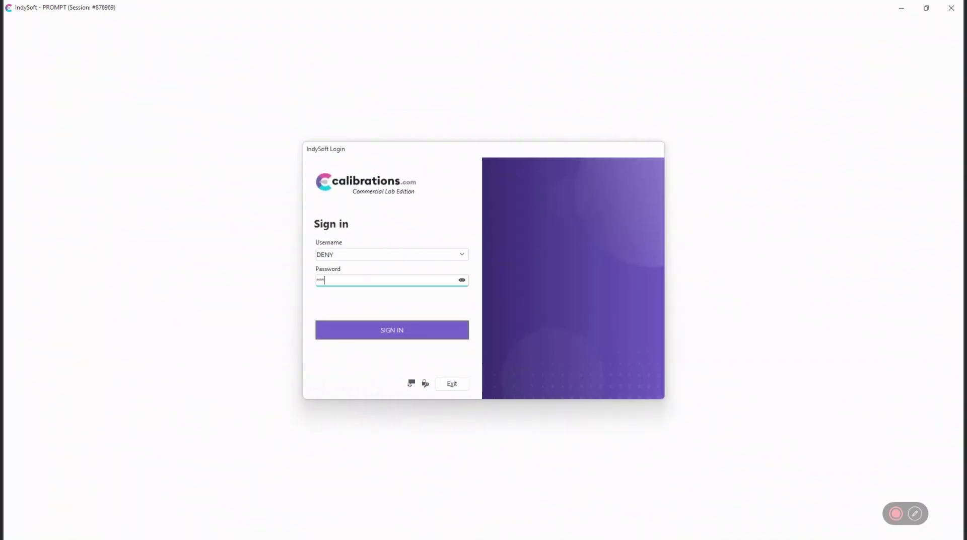
pyautogui.press('Return')
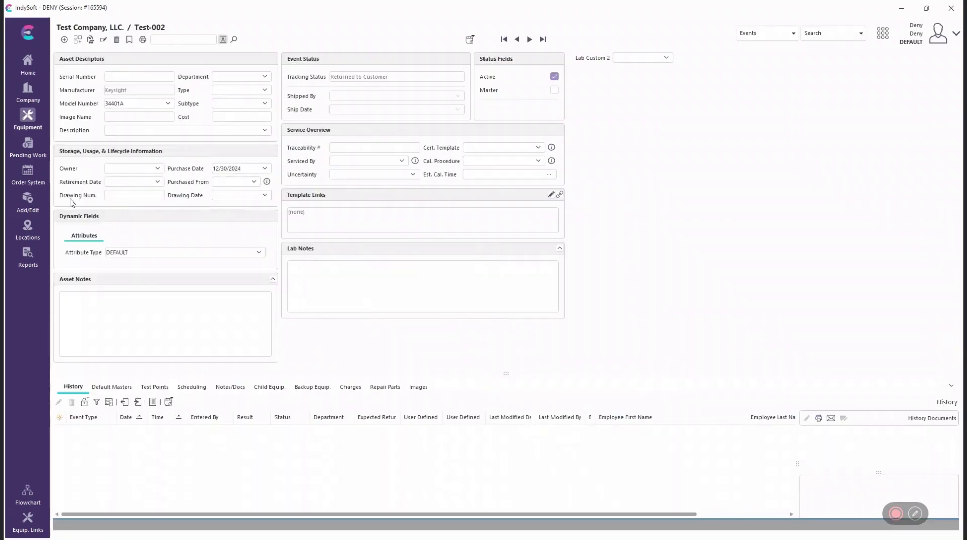
# Try to open the Manufacturers and Model Numbers lists in Add/Edit with the Deny account.
pyautogui.click(27, 201)
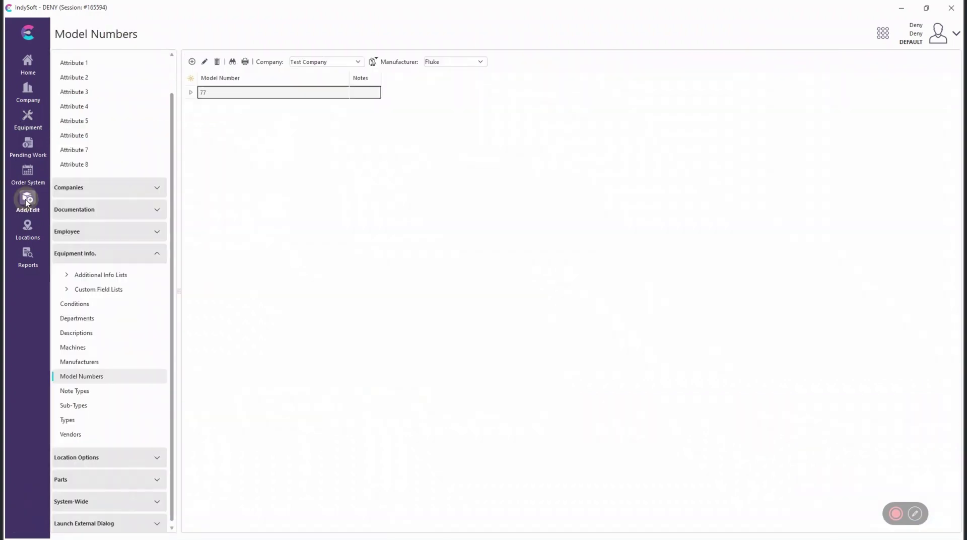
pyautogui.click(78, 361)
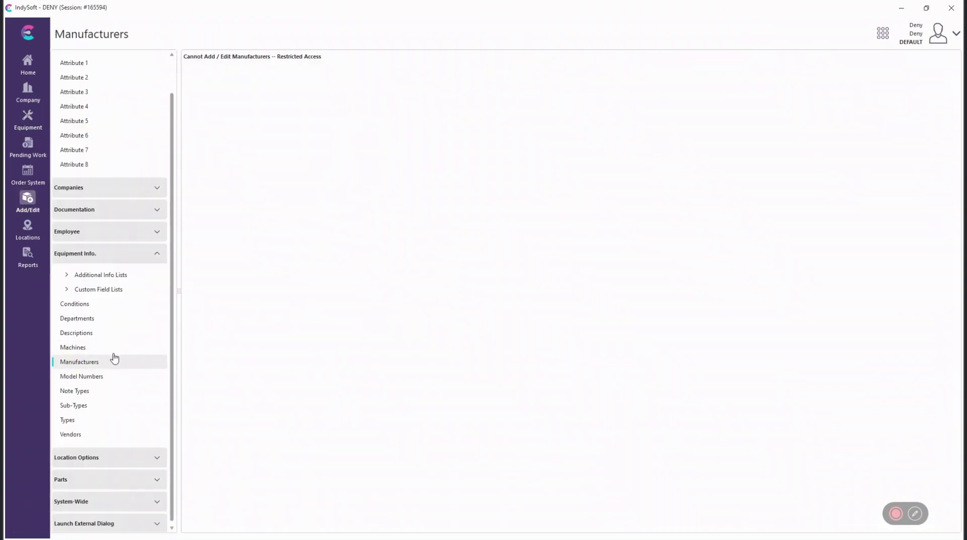
pyautogui.click(81, 375)
pyautogui.click(82, 366)
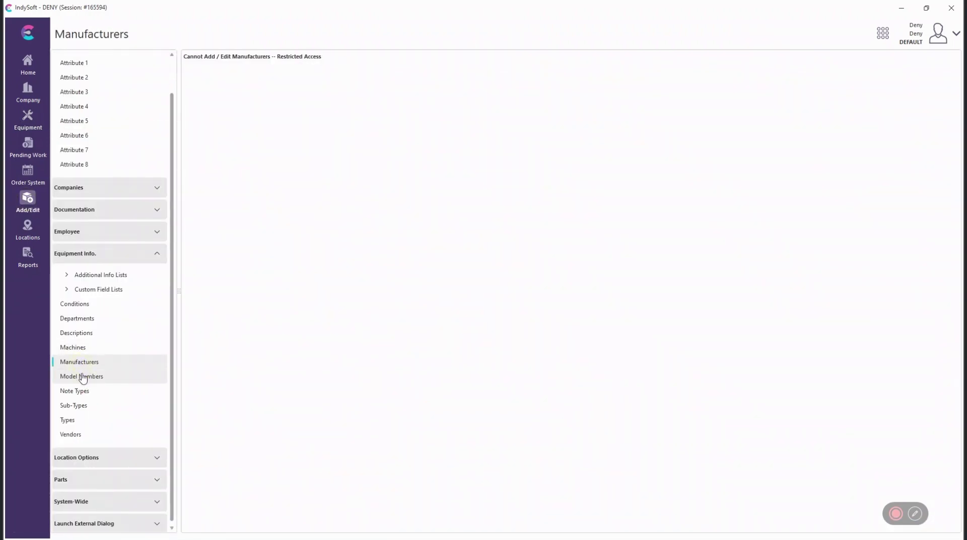
pyautogui.click(81, 376)
pyautogui.click(85, 363)
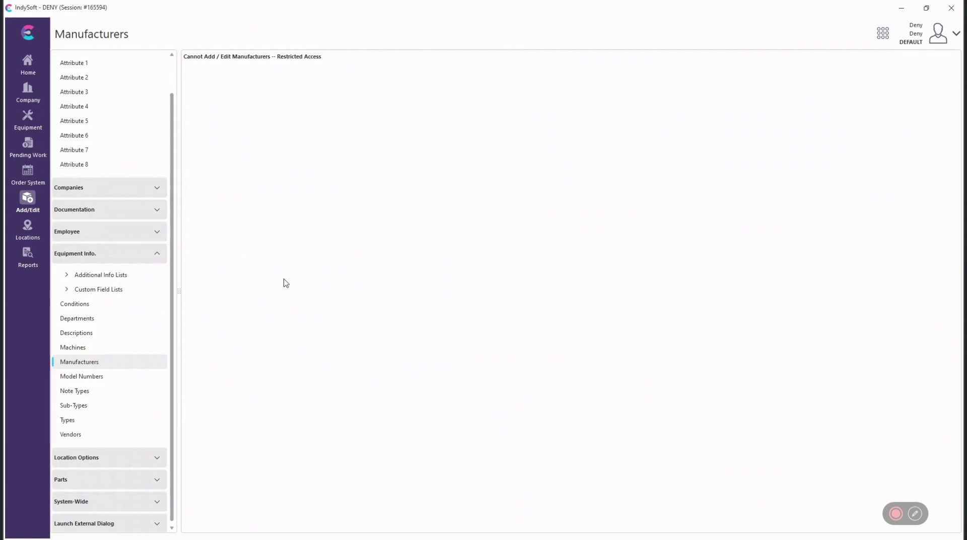
pyautogui.click(81, 378)
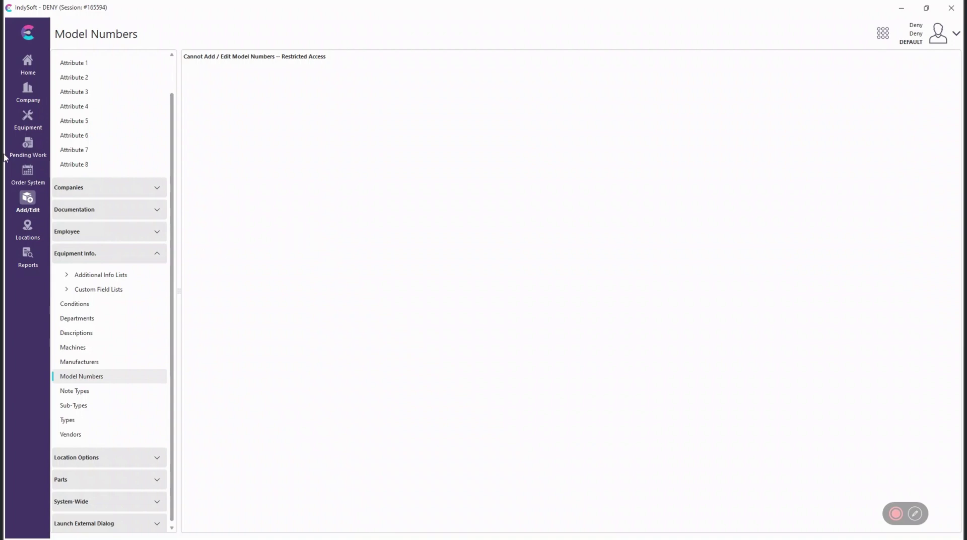
# Try to change Test-002's model number to 34401 with the Deny account, and discard the edit.
pyautogui.click(27, 118)
pyautogui.click(155, 38)
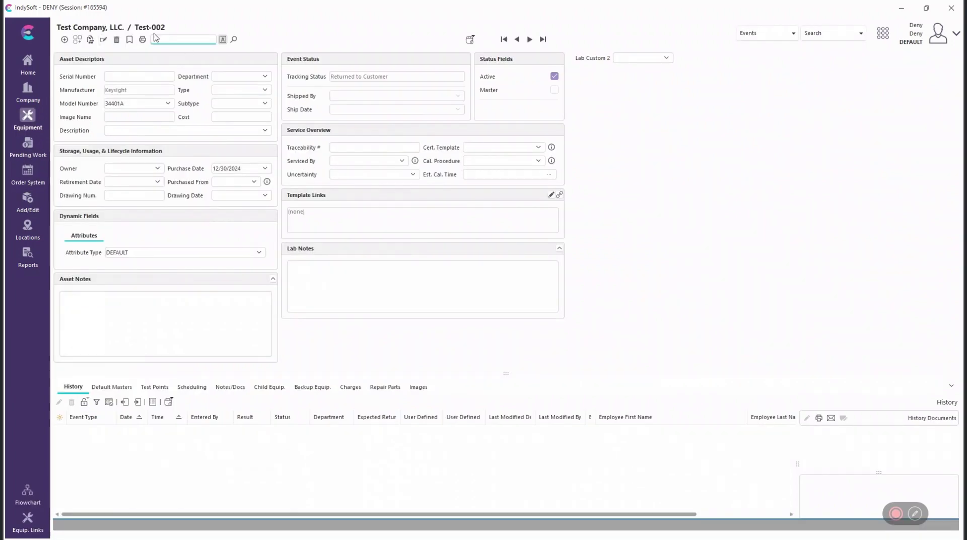
pyautogui.click(168, 103)
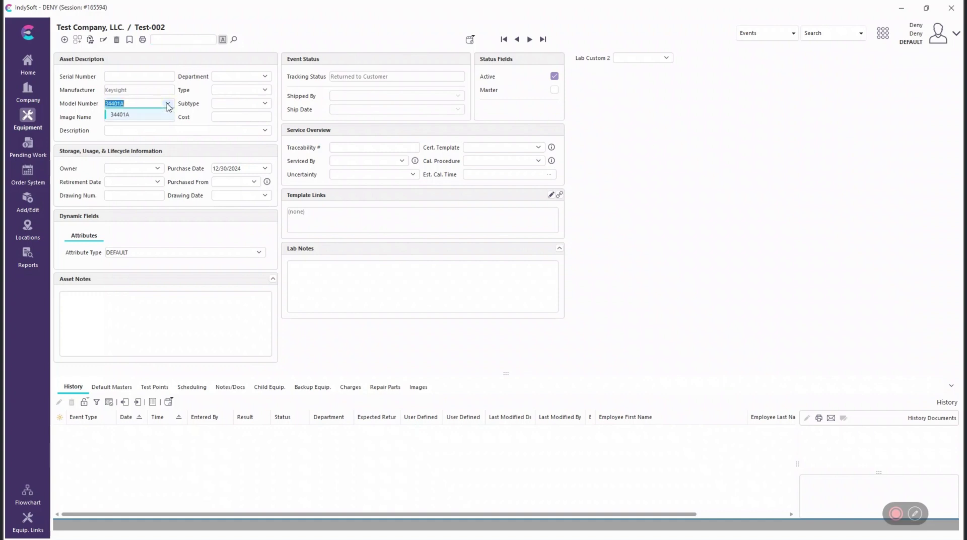
pyautogui.click(132, 113)
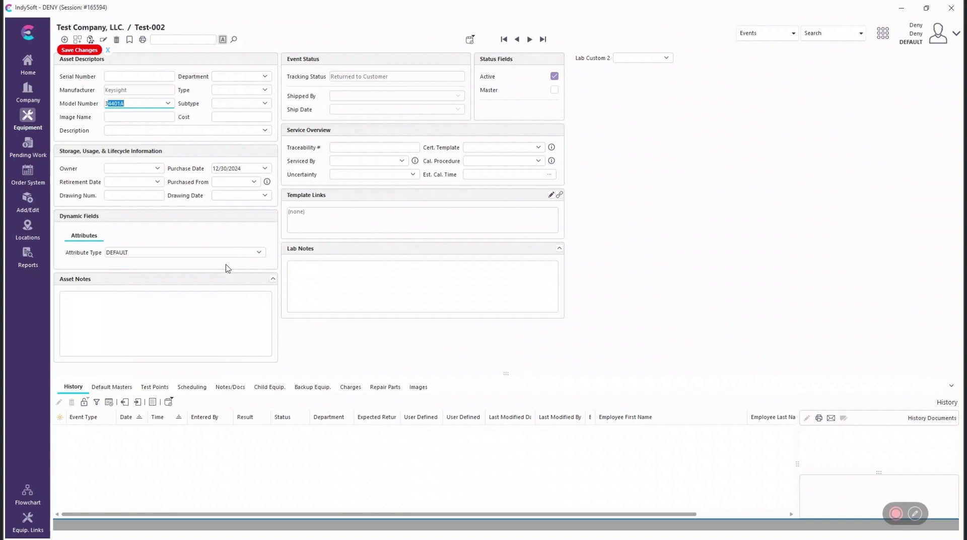
pyautogui.write('34401')
pyautogui.press('BackSpace')
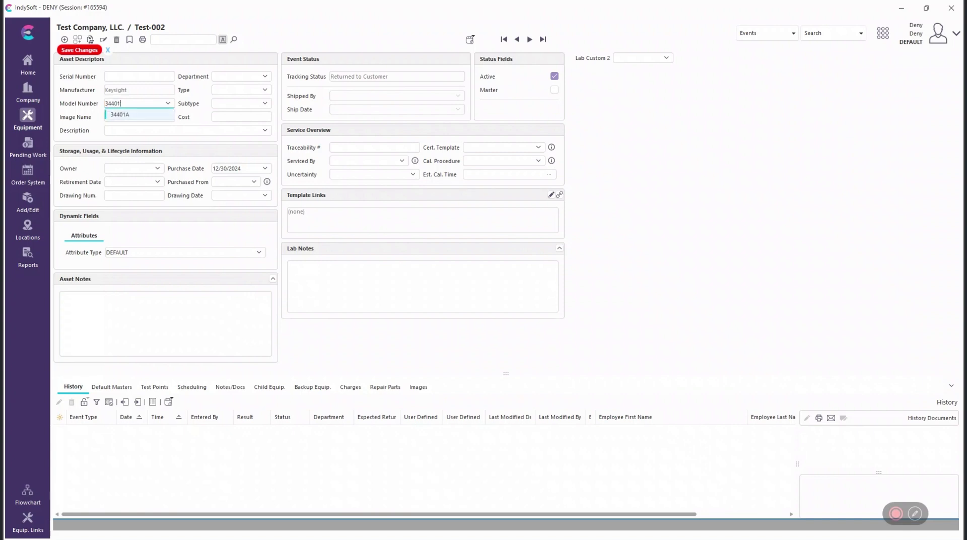
pyautogui.press('Tab')
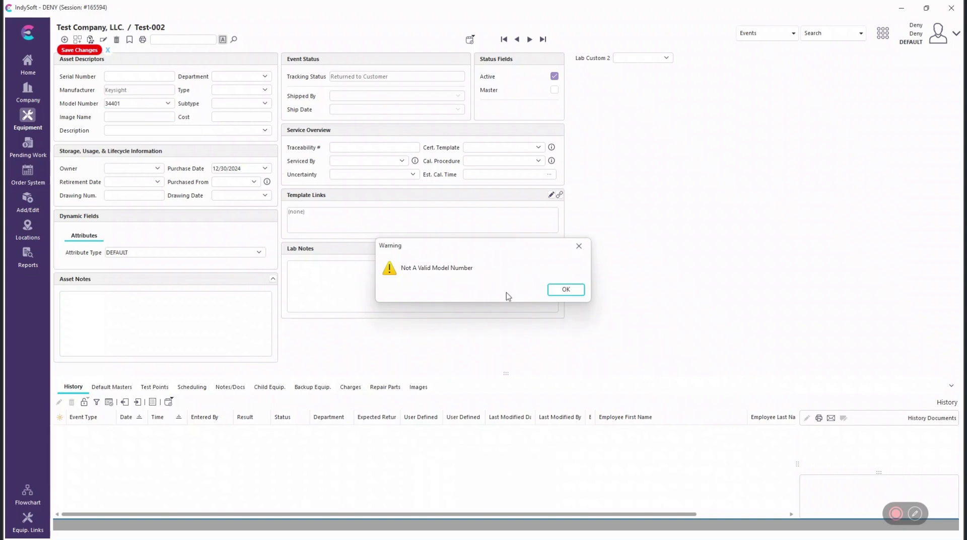
pyautogui.click(558, 295)
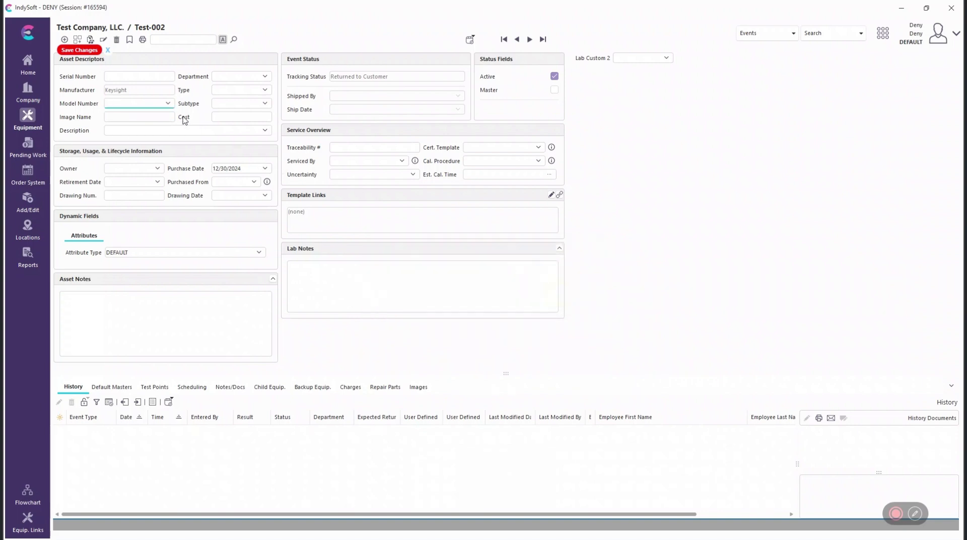
pyautogui.click(107, 50)
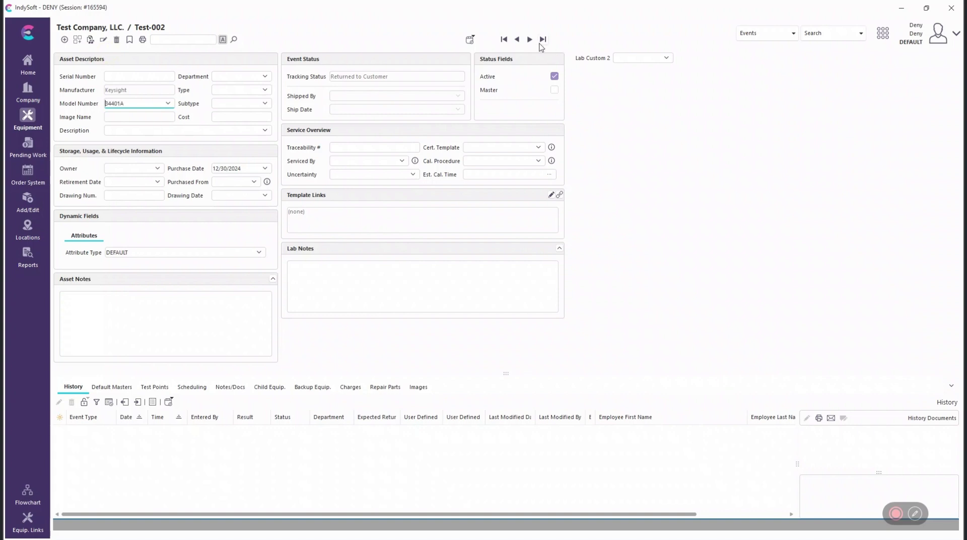
# Go to Test-003, turn off Block User From Modifying Manufacturer for the Deny profile, and reload all settings.
pyautogui.click(542, 40)
pyautogui.click(152, 92)
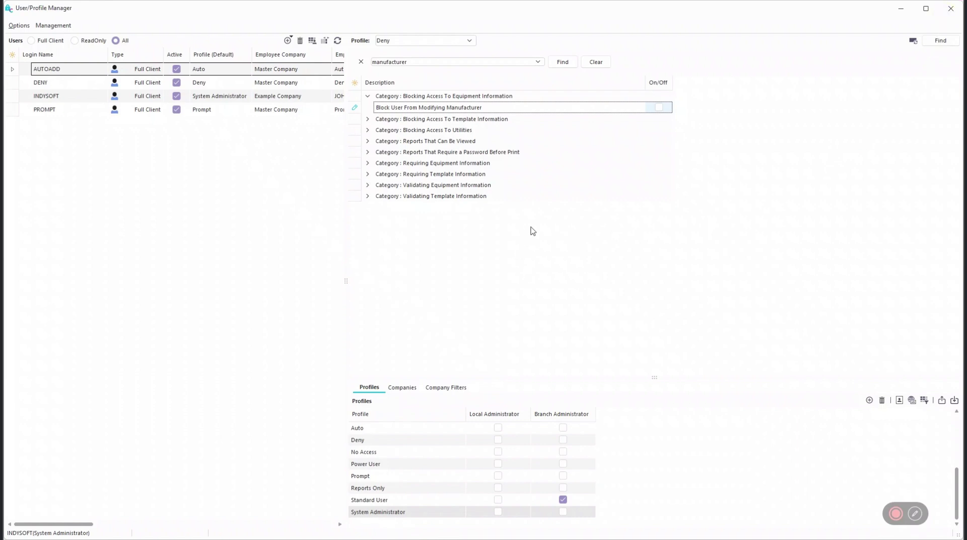
pyautogui.click(951, 9)
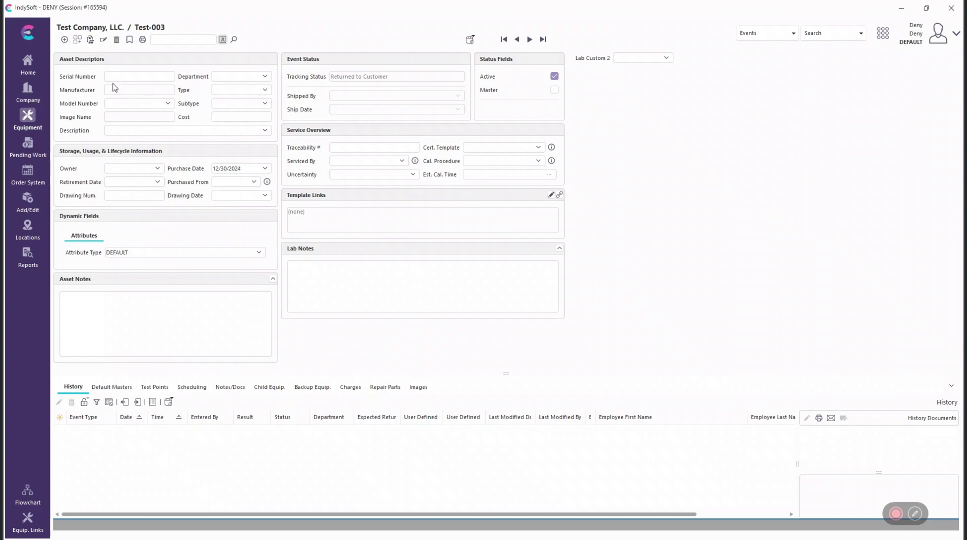
pyautogui.click(29, 40)
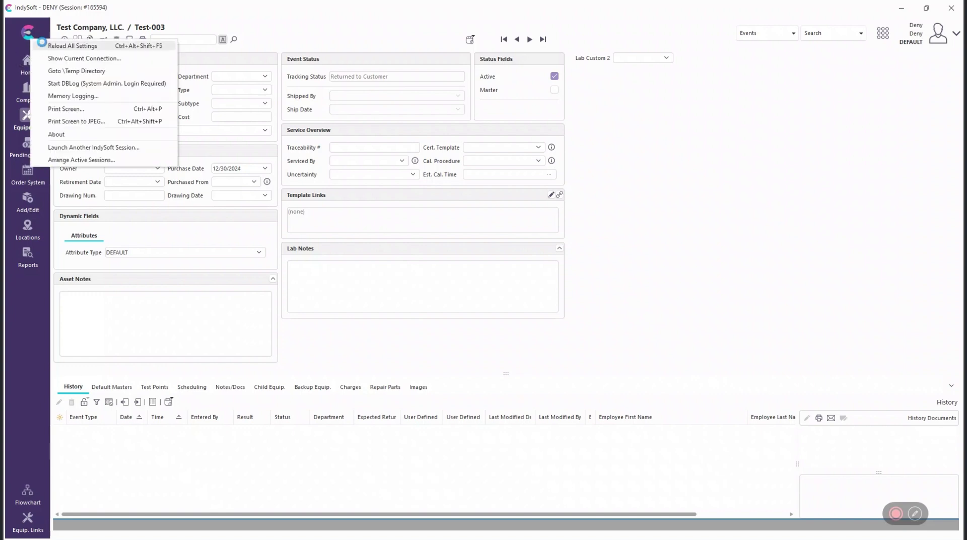
pyautogui.click(42, 44)
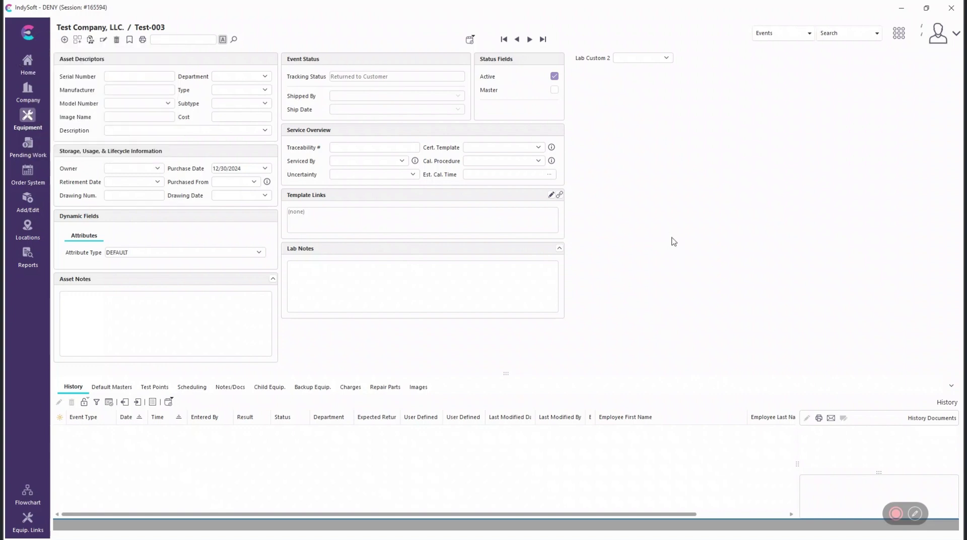
# Try to save Test-003 with manufacturer Fluke and model number 87.
pyautogui.click(168, 90)
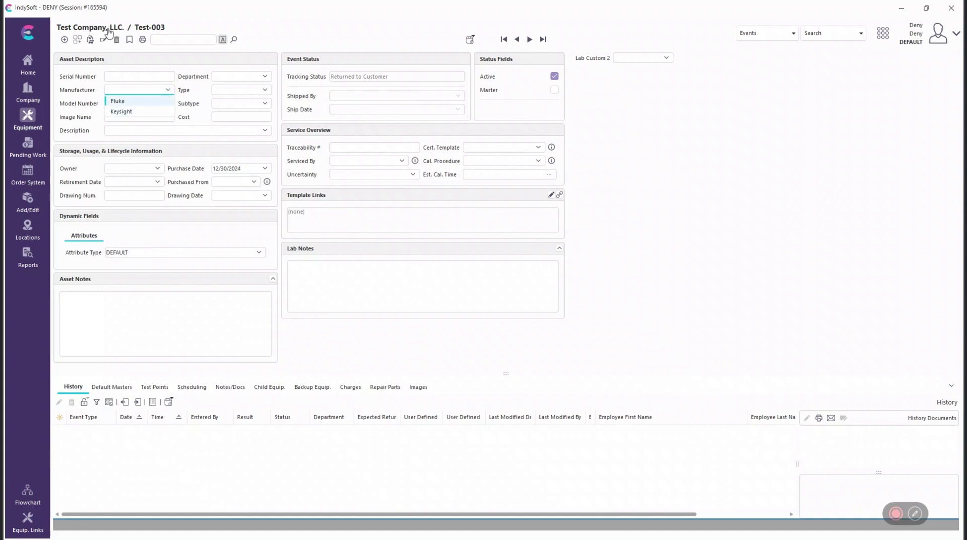
pyautogui.click(162, 104)
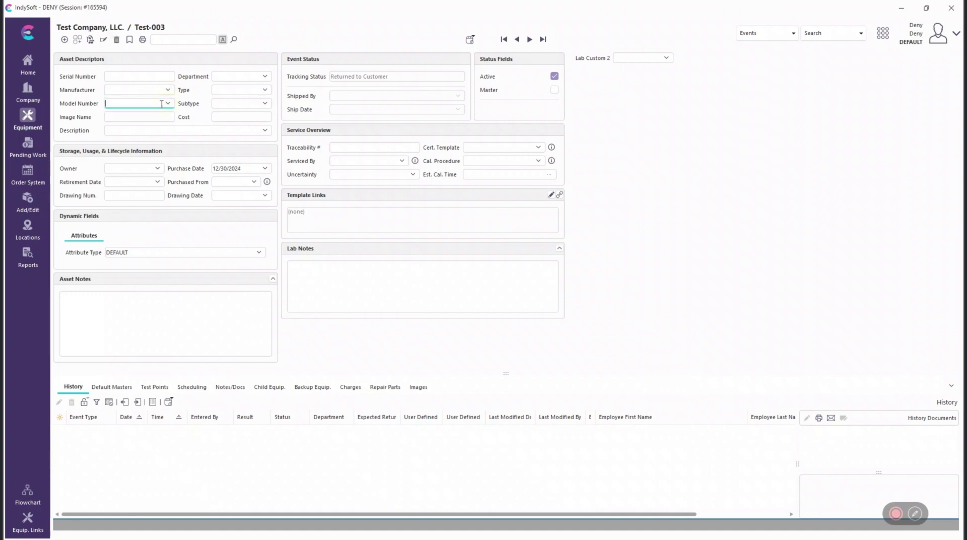
pyautogui.click(168, 90)
pyautogui.click(126, 99)
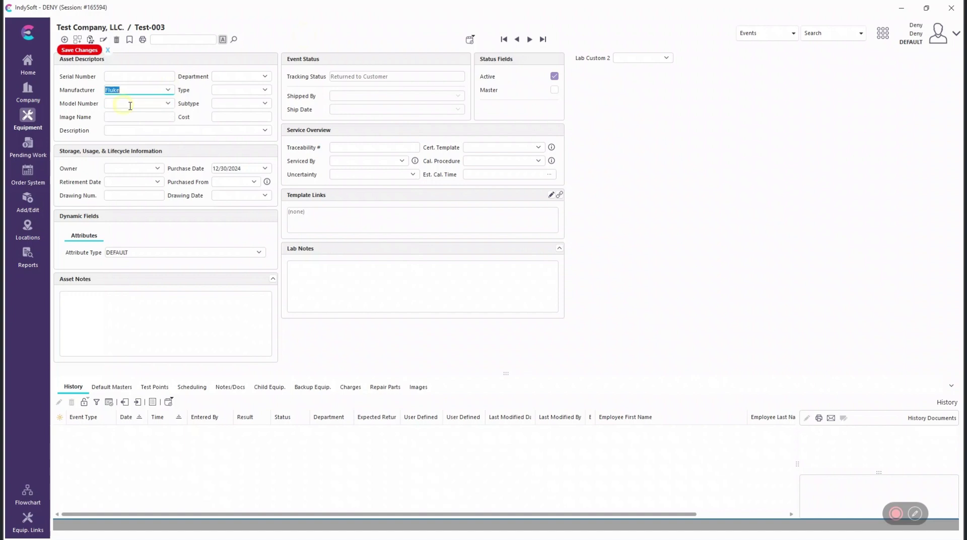
pyautogui.click(168, 105)
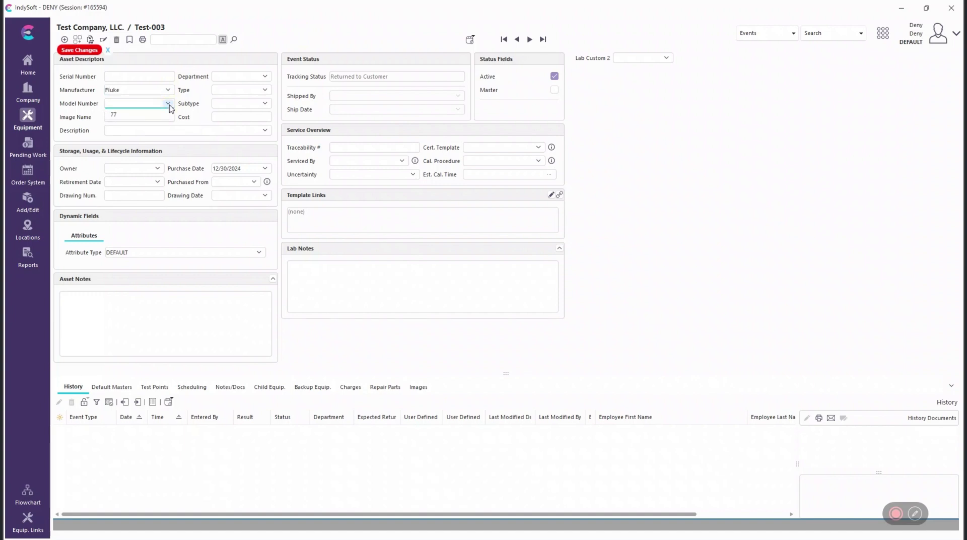
pyautogui.click(140, 105)
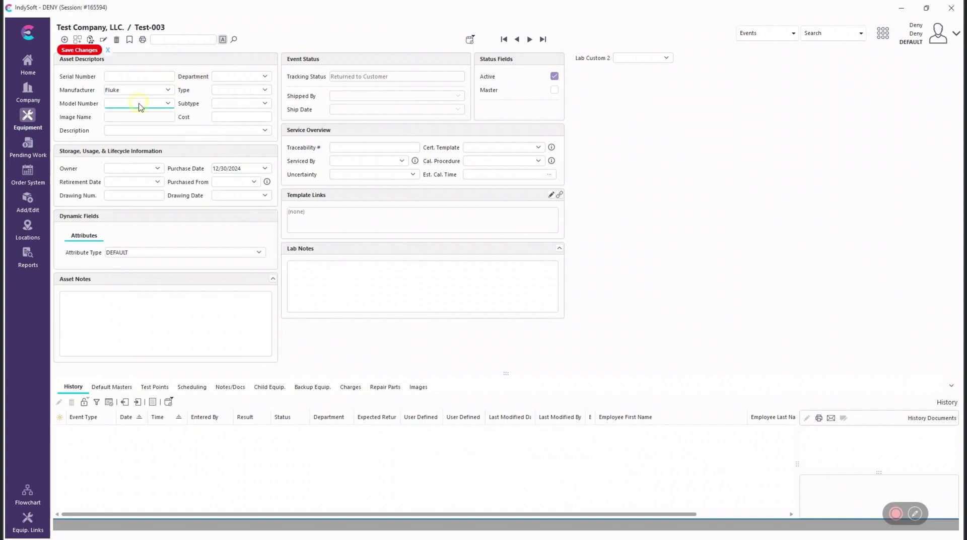
pyautogui.write('87')
pyautogui.click(86, 51)
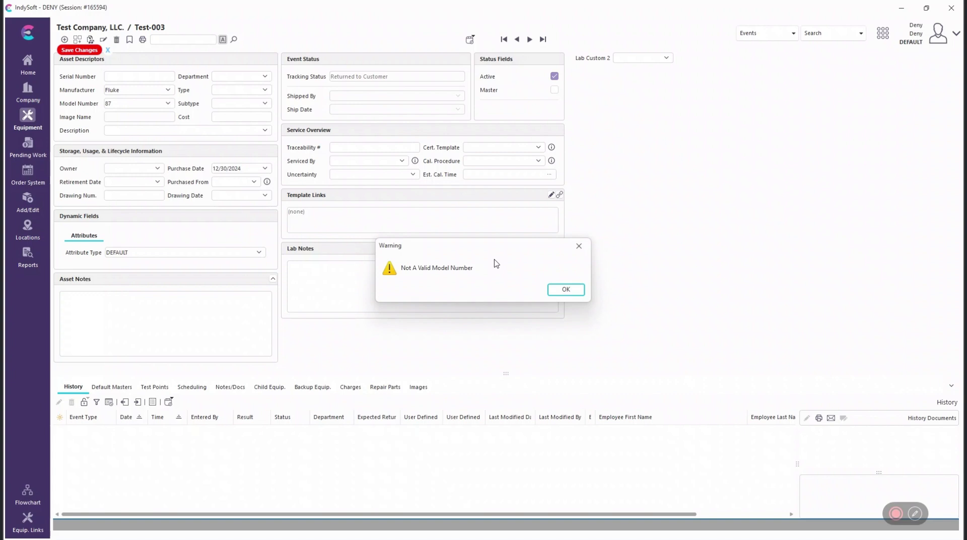
pyautogui.click(566, 290)
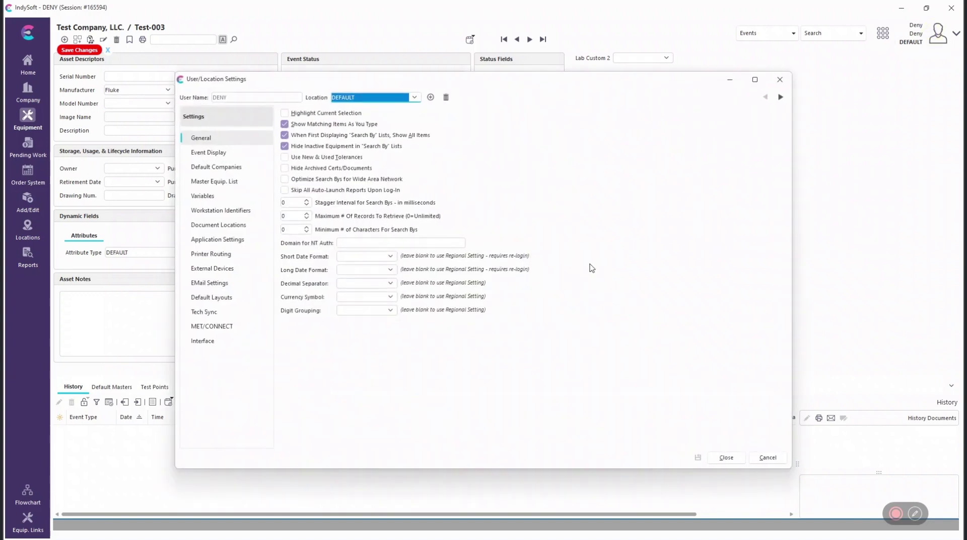
# Set the Manuf./Model # default company to Master Company, save the settings, and decline saving the pending Test-003 changes.
pyautogui.click(216, 166)
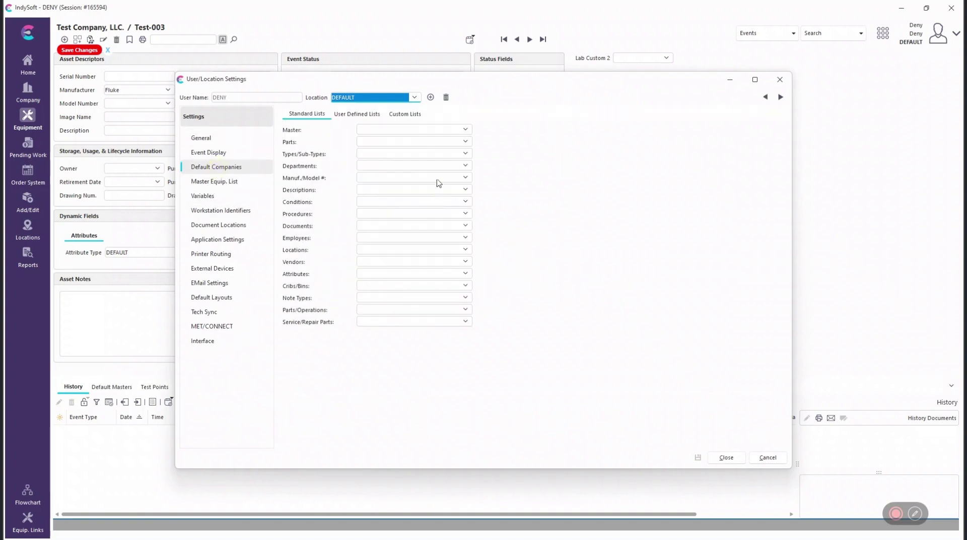
pyautogui.click(465, 177)
pyautogui.click(406, 197)
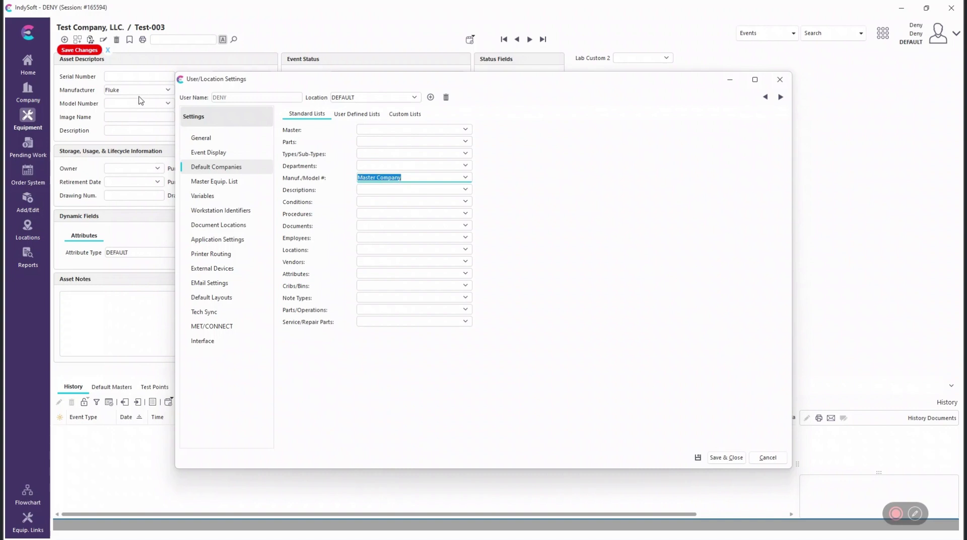
pyautogui.click(722, 459)
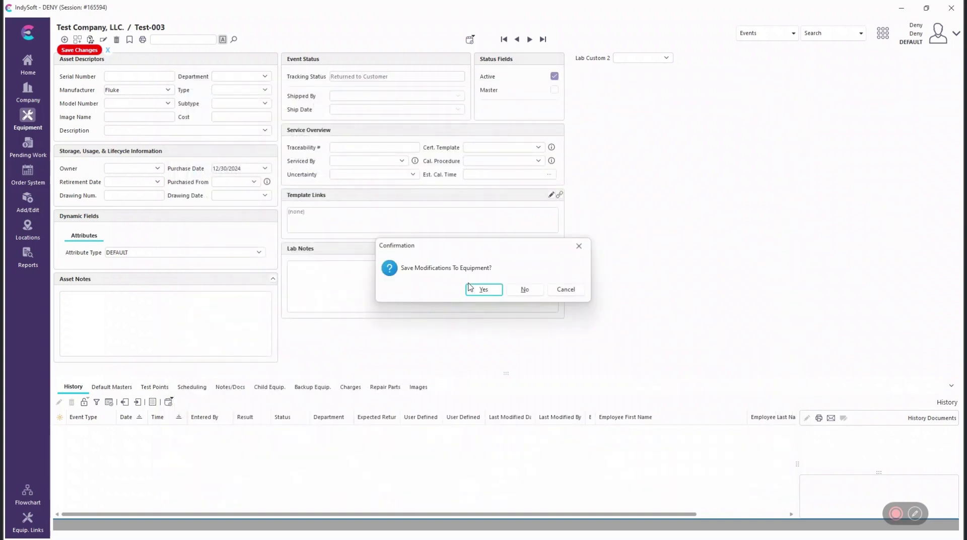
pyautogui.click(519, 292)
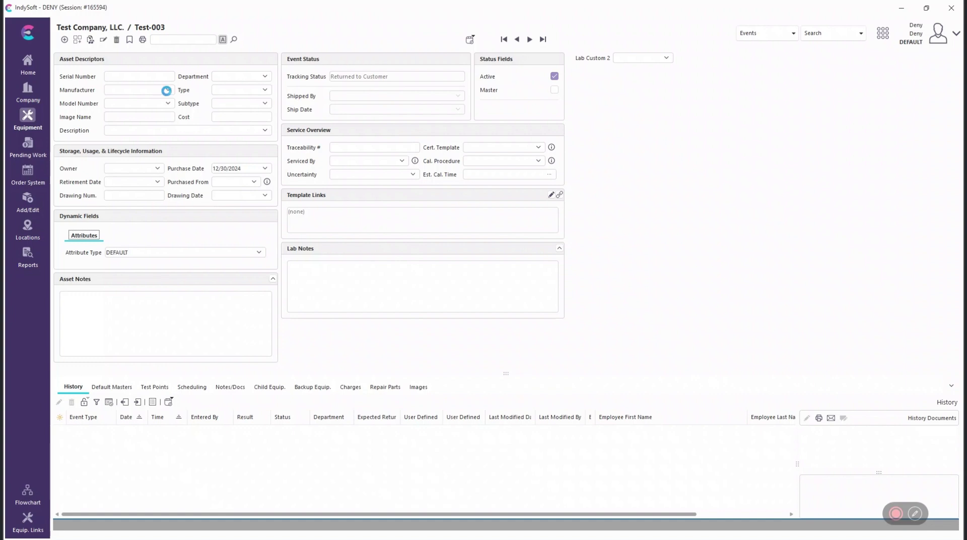
# Set Test-003's manufacturer to Fluke and its model number to 87IV, and save the record.
pyautogui.click(168, 90)
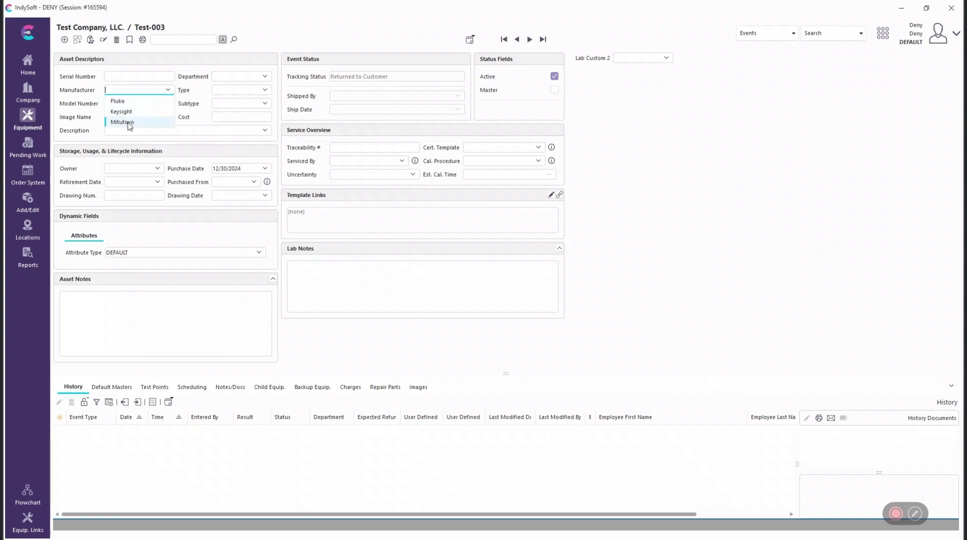
pyautogui.click(128, 102)
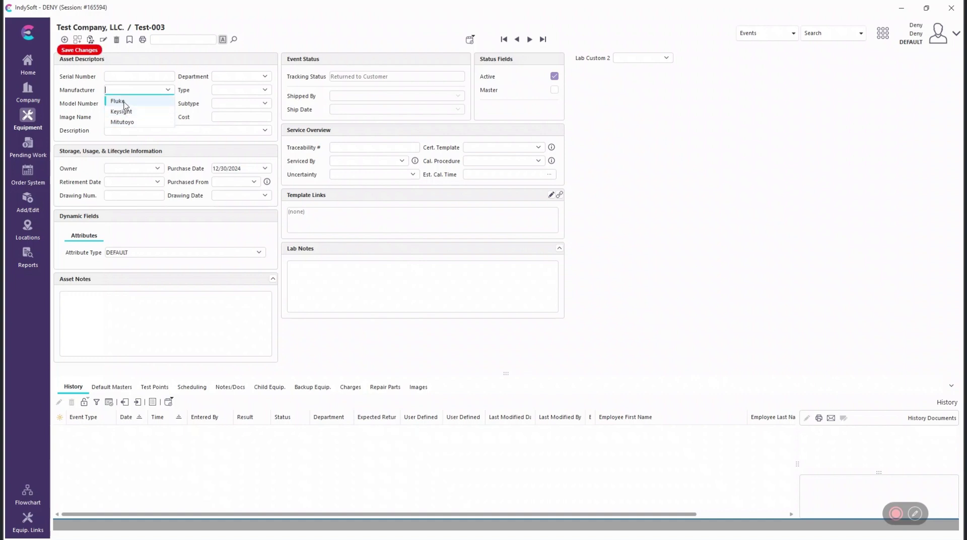
pyautogui.click(169, 104)
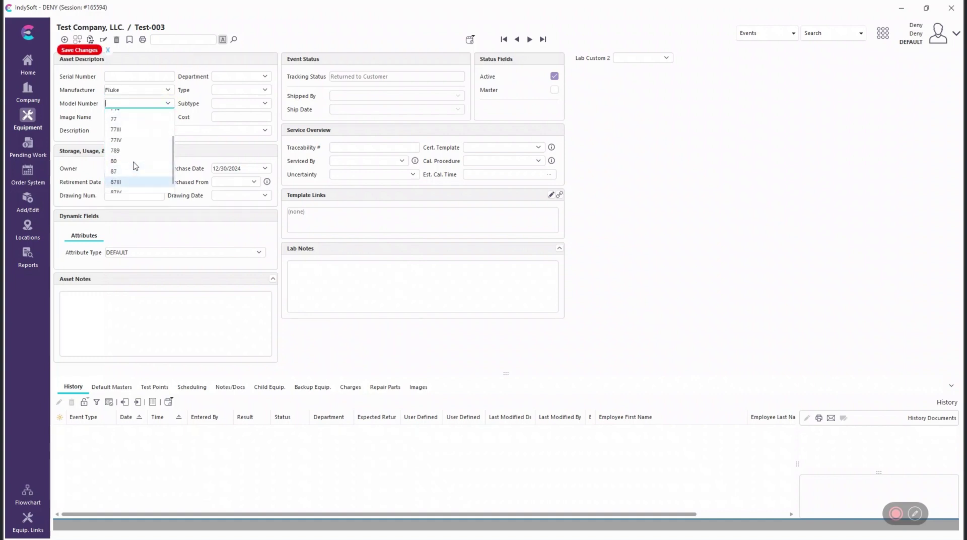
pyautogui.scroll(-2, 135, 166)
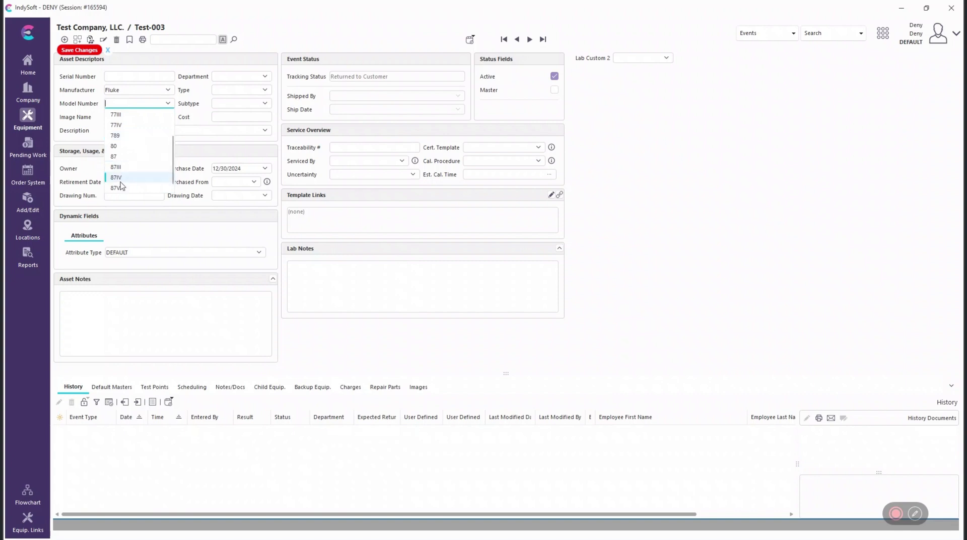
pyautogui.click(121, 183)
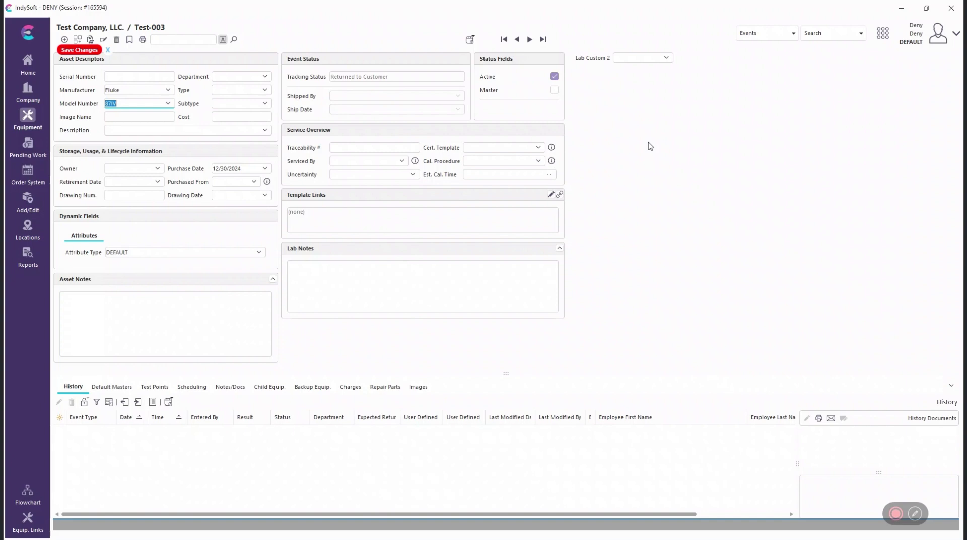
pyautogui.click(140, 103)
pyautogui.click(79, 51)
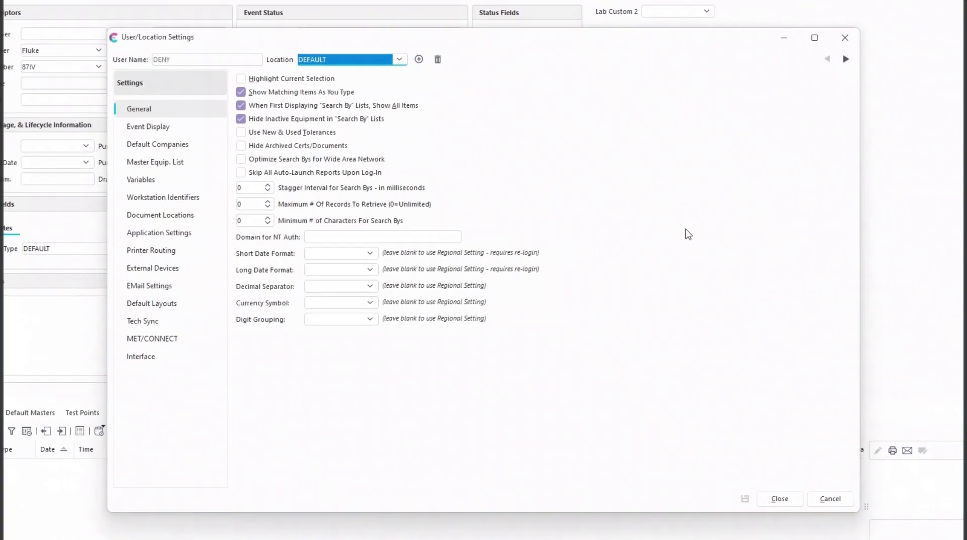
# Review the company choices for Procedures, Employees and Departments in the DENY user's Default Companies settings.
pyautogui.click(140, 145)
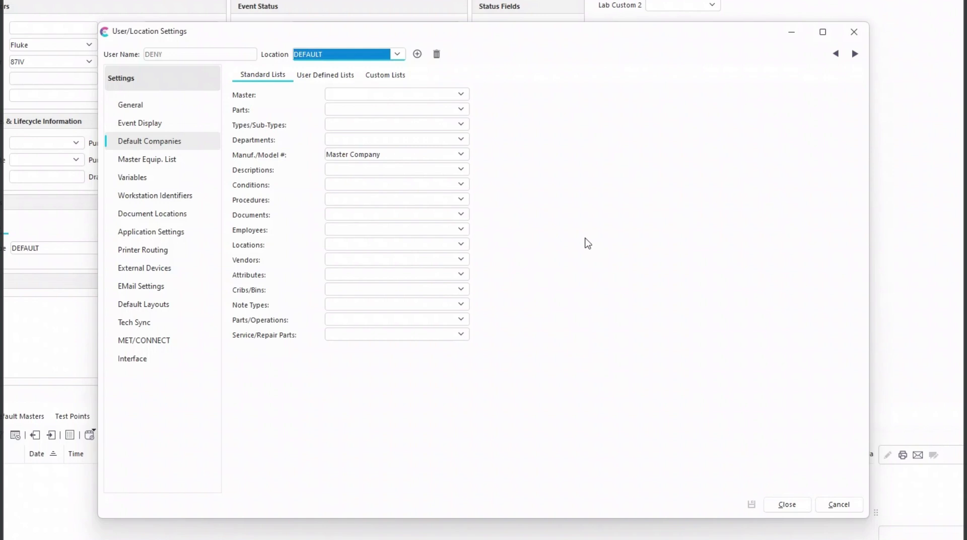
pyautogui.click(461, 199)
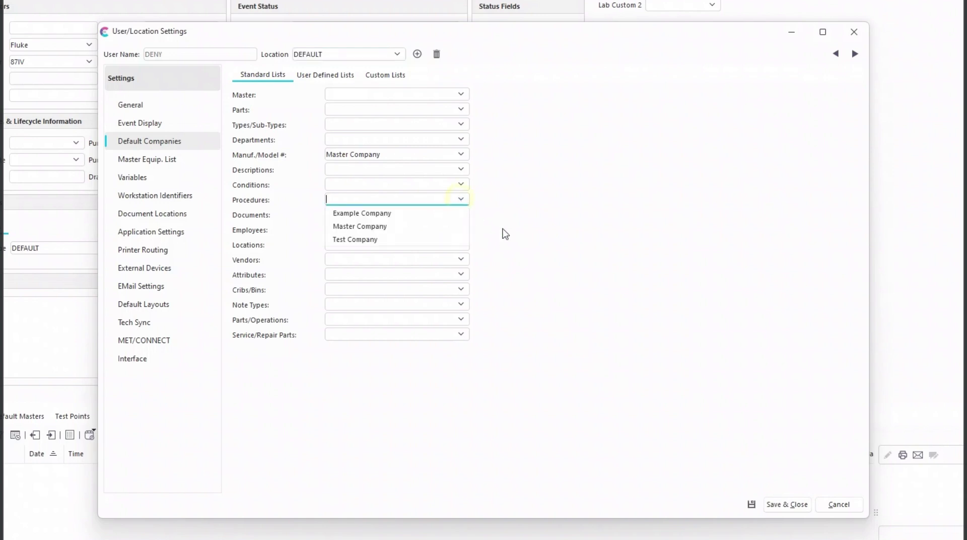
pyautogui.click(562, 248)
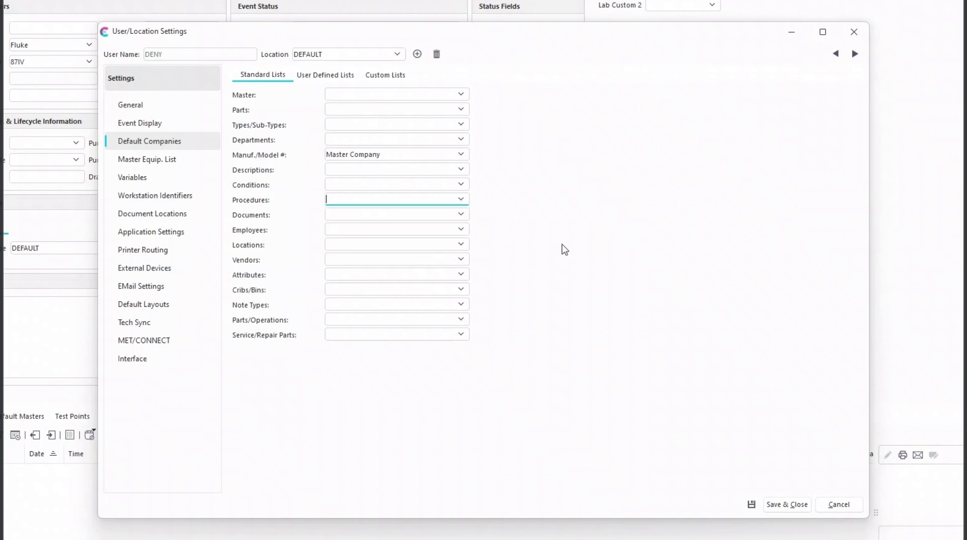
pyautogui.click(461, 230)
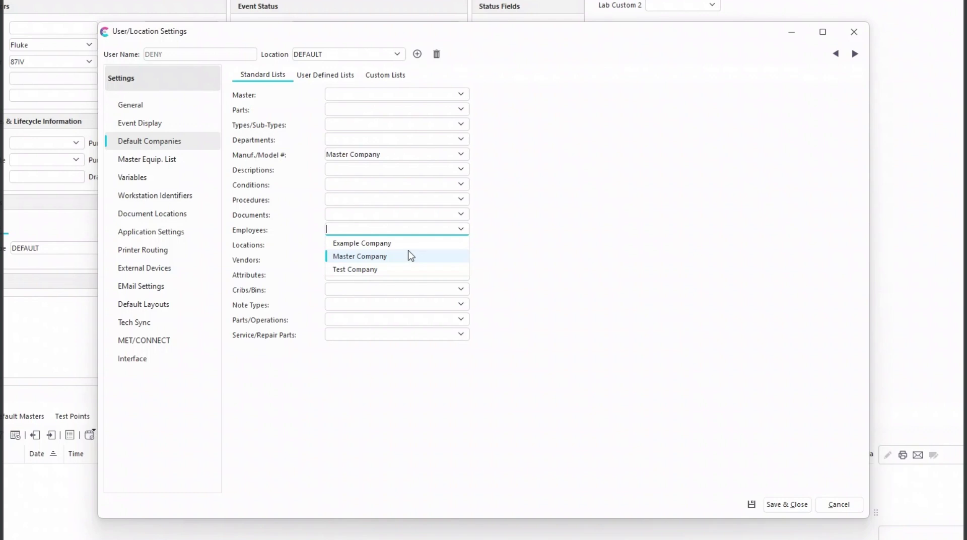
pyautogui.click(457, 140)
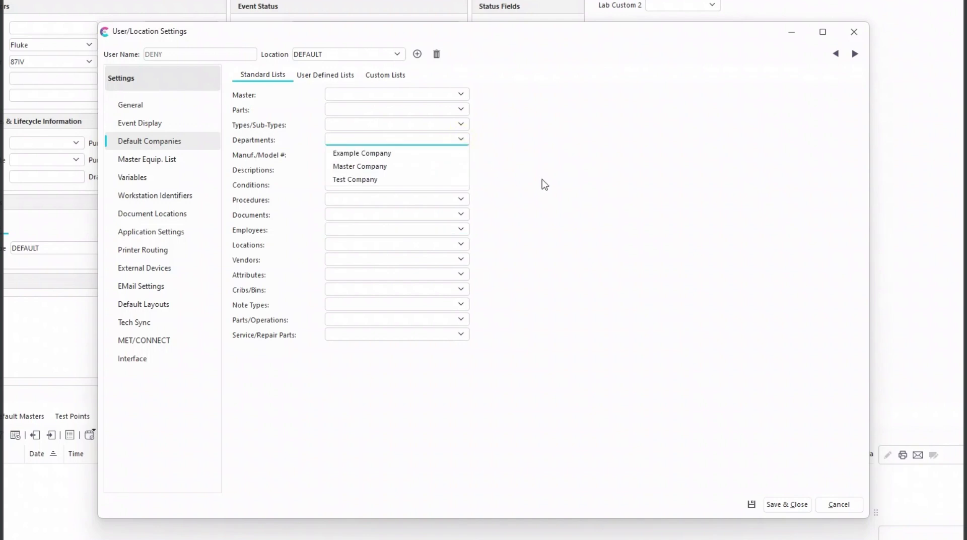